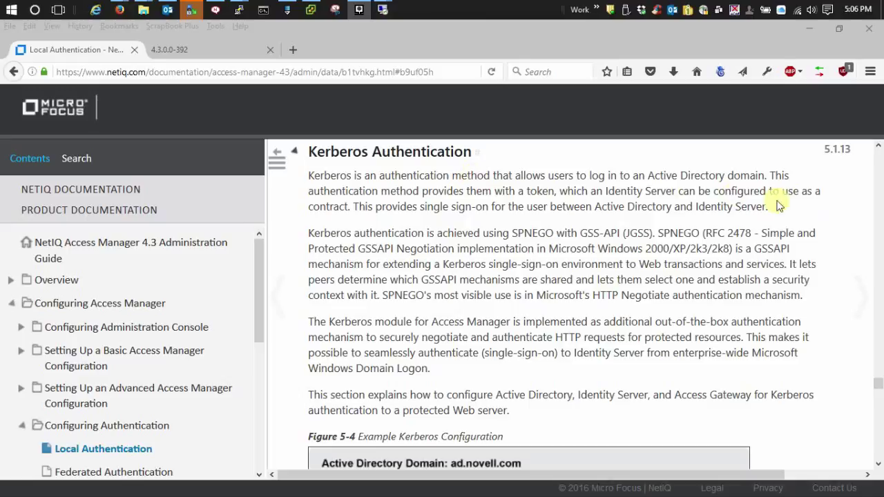
# Step: Scroll the Kerberos guide past the diagram and Prerequisites to 'Installing the spn and the ktpass Utilities'
pyautogui.scroll(-5, 806, 182)
pyautogui.scroll(-6, 821, 181)
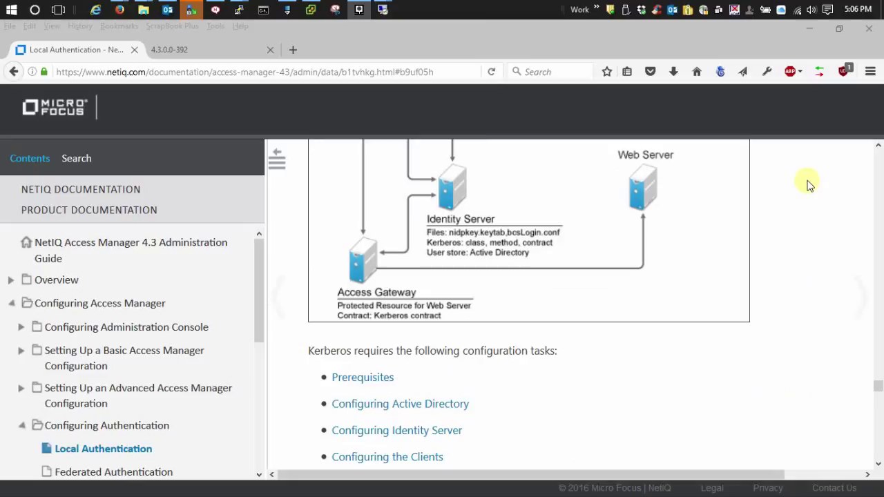
pyautogui.scroll(-1, 813, 192)
pyautogui.scroll(-2, 808, 183)
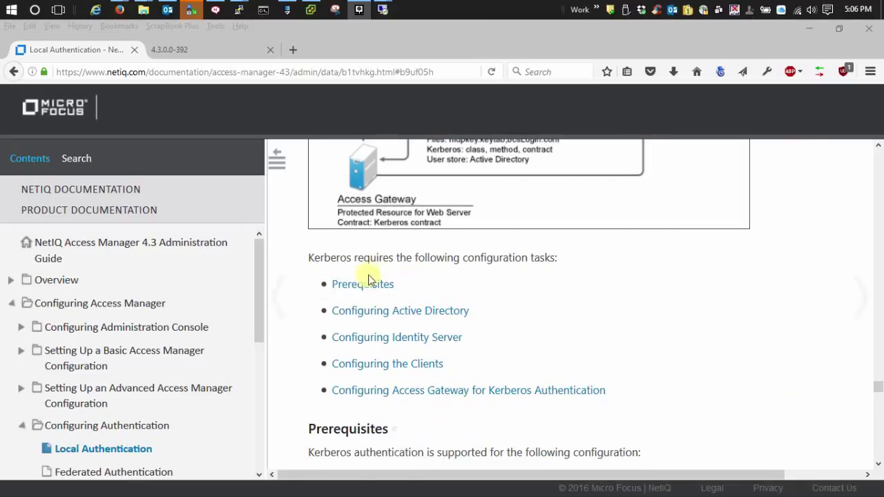
pyautogui.scroll(-3, 691, 290)
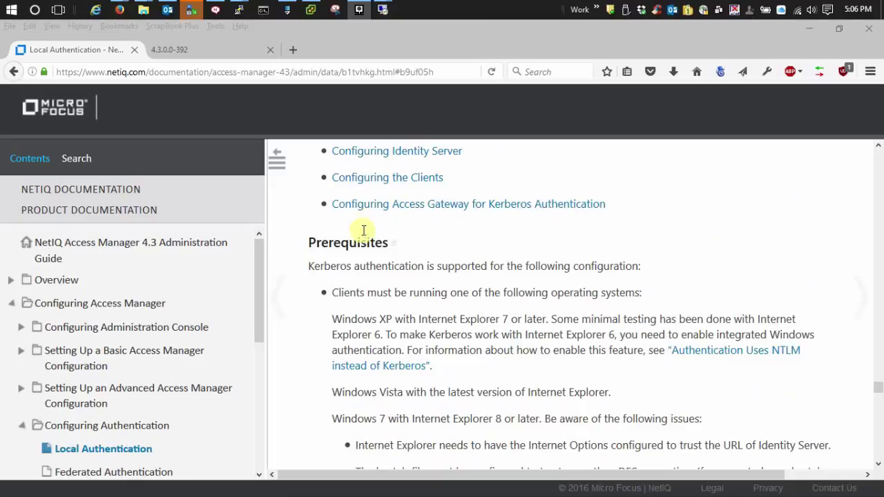
pyautogui.scroll(-1, 706, 191)
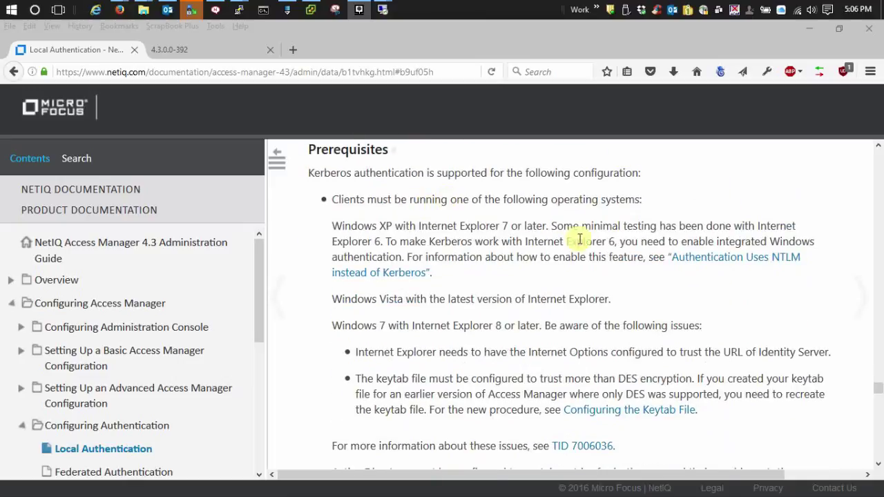
pyautogui.scroll(-1, 715, 277)
pyautogui.scroll(-1, 715, 276)
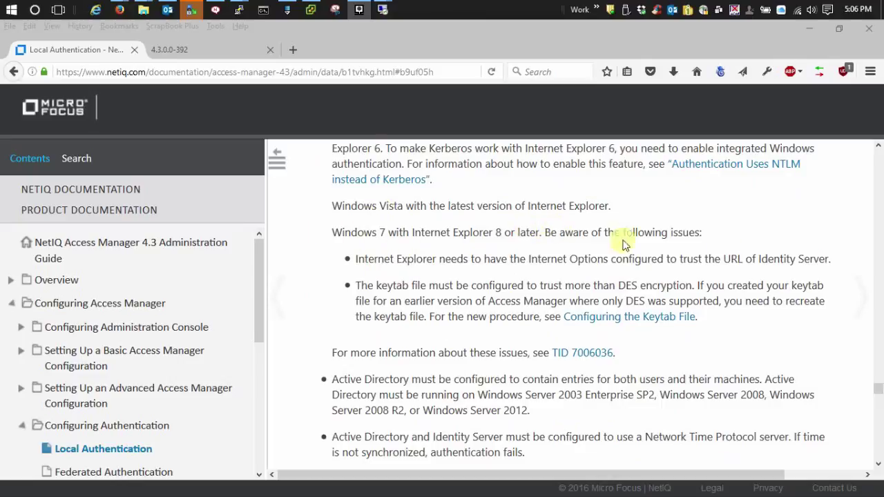
pyautogui.scroll(-4, 813, 276)
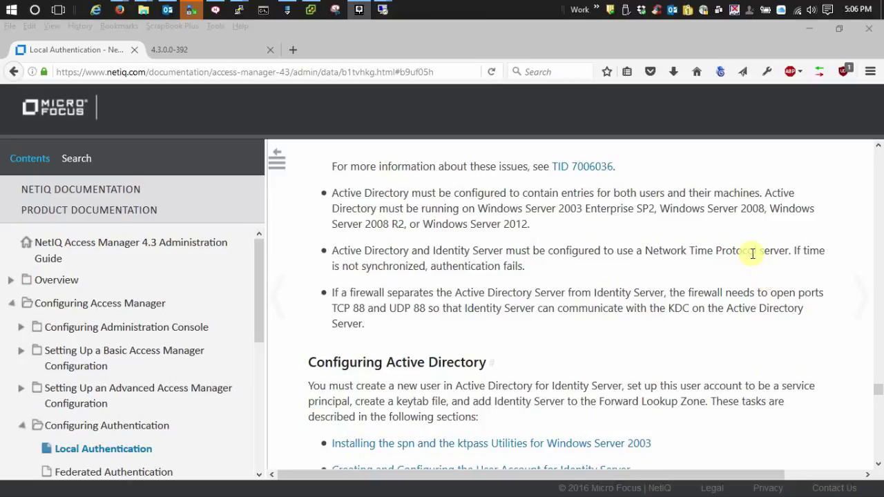
pyautogui.scroll(-3, 750, 252)
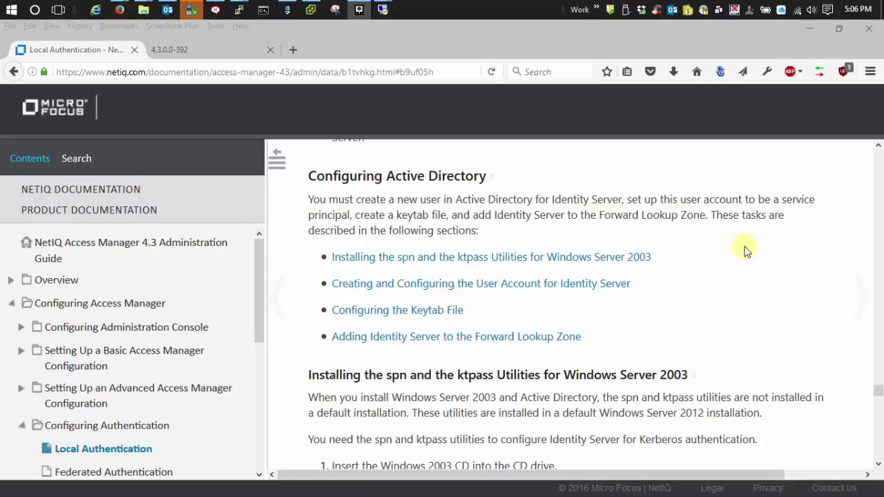
pyautogui.scroll(-5, 733, 228)
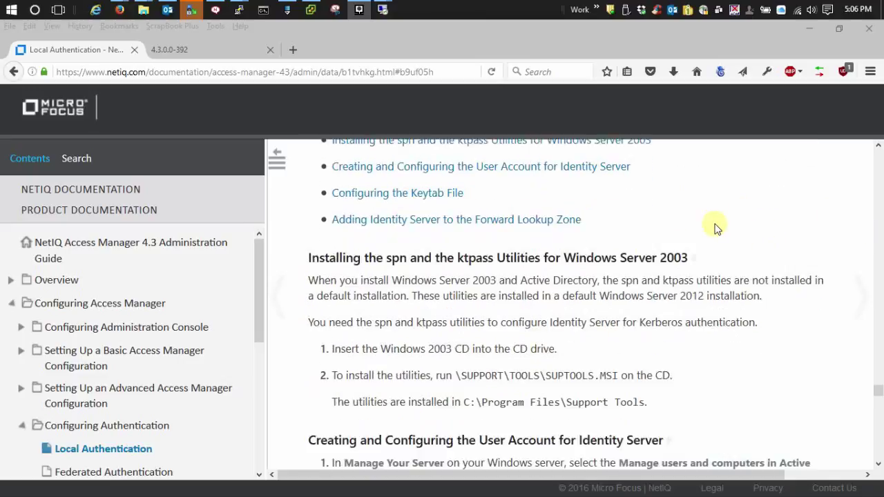
# Step: Scroll to the Identity Server user-account steps and briefly highlight the 'First name:' instruction
pyautogui.scroll(-5, 713, 216)
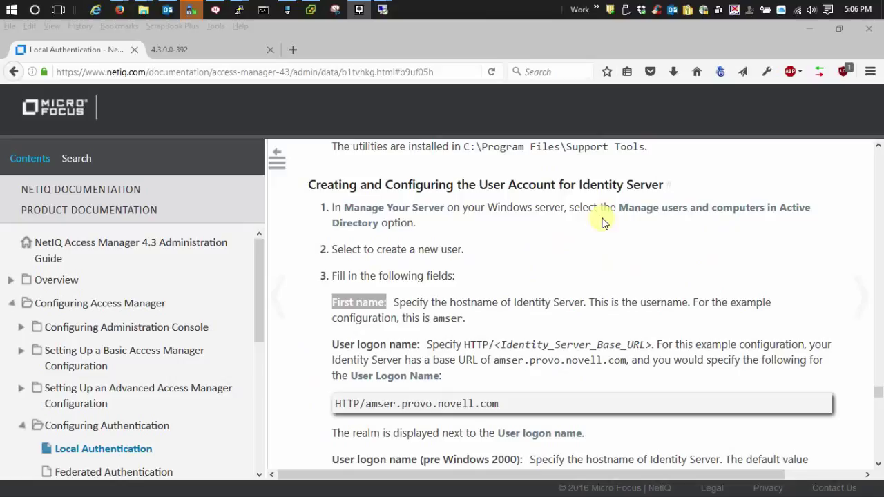
pyautogui.scroll(-1, 583, 217)
pyautogui.scroll(1, 363, 225)
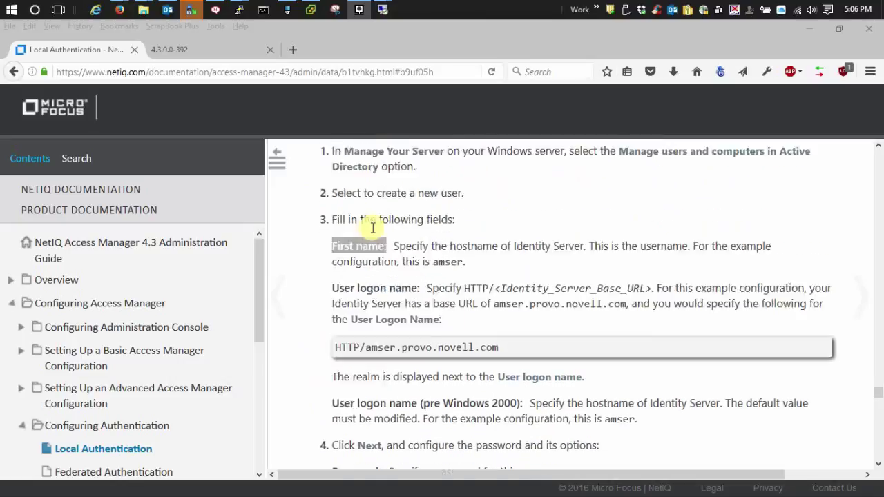
pyautogui.moveTo(328, 306); pyautogui.dragTo(388, 305)
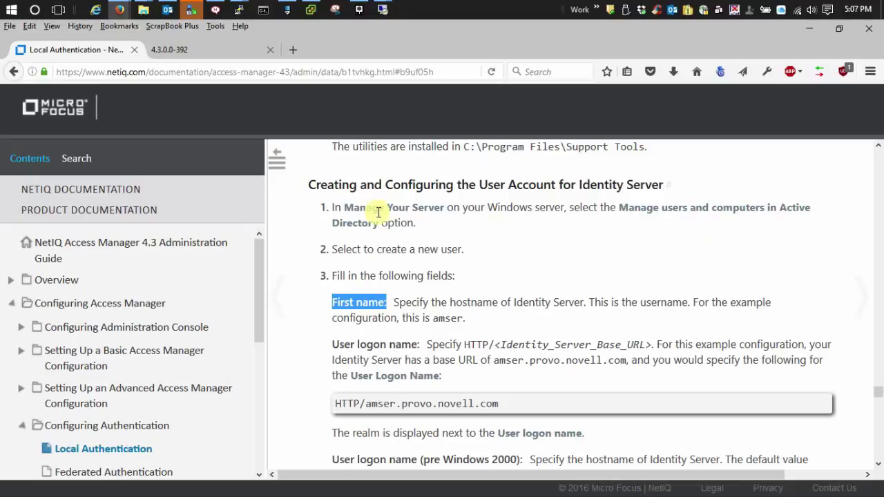
pyautogui.click(308, 350)
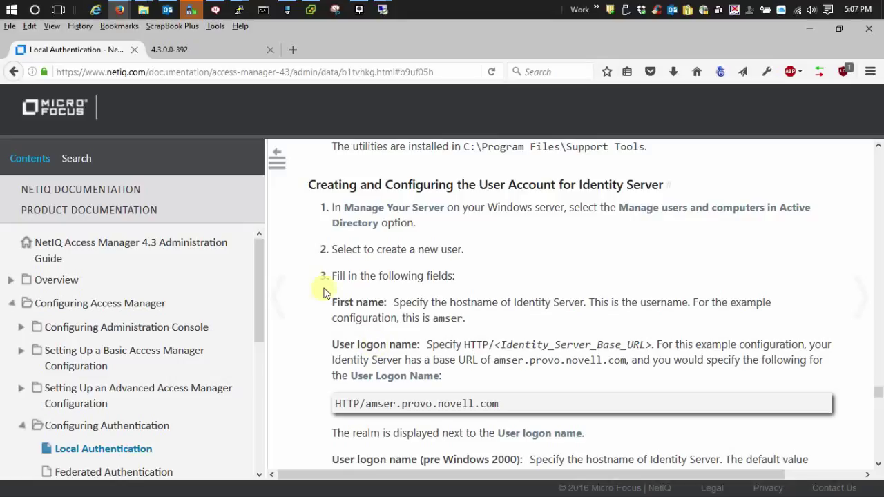
pyautogui.scroll(-3, 783, 262)
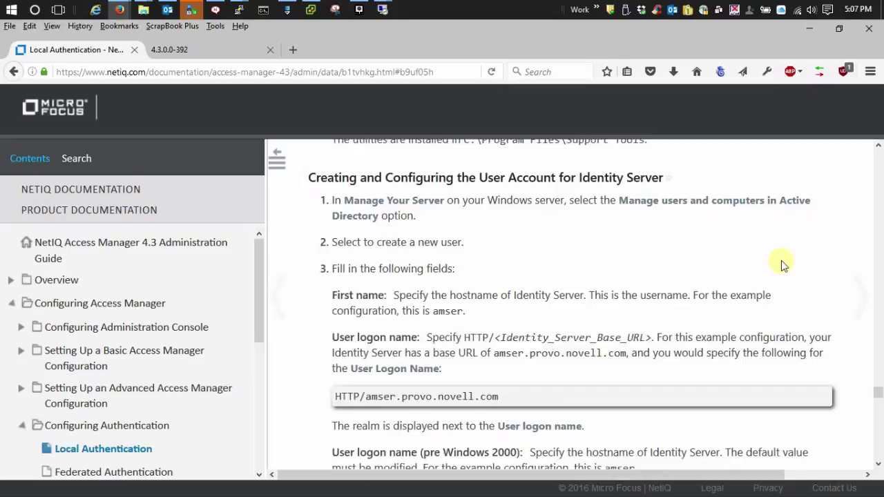
# Step: In the 2012-AD session, start creating a new user in the Users container
pyautogui.moveTo(382, 9)
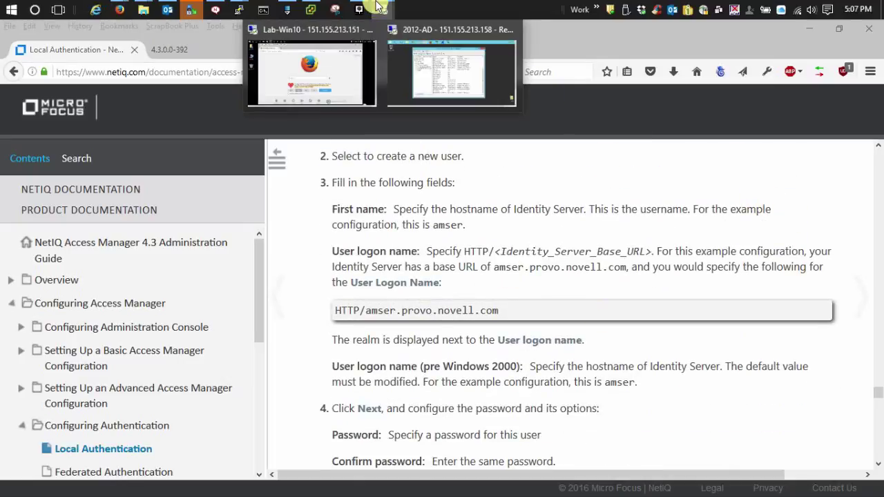
pyautogui.click(459, 86)
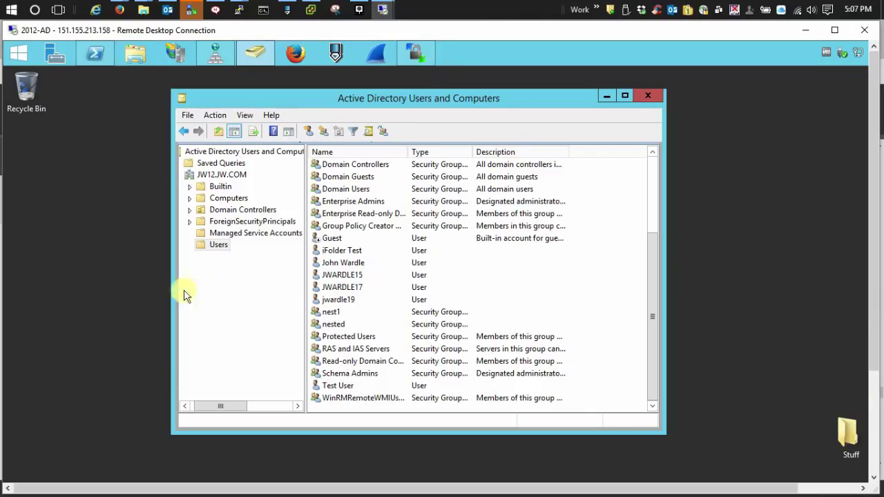
pyautogui.rightClick(213, 248)
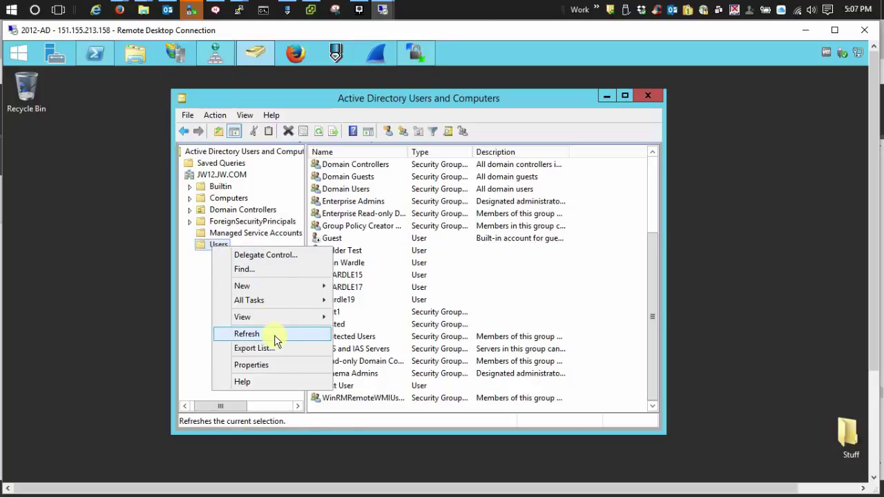
pyautogui.moveTo(268, 287)
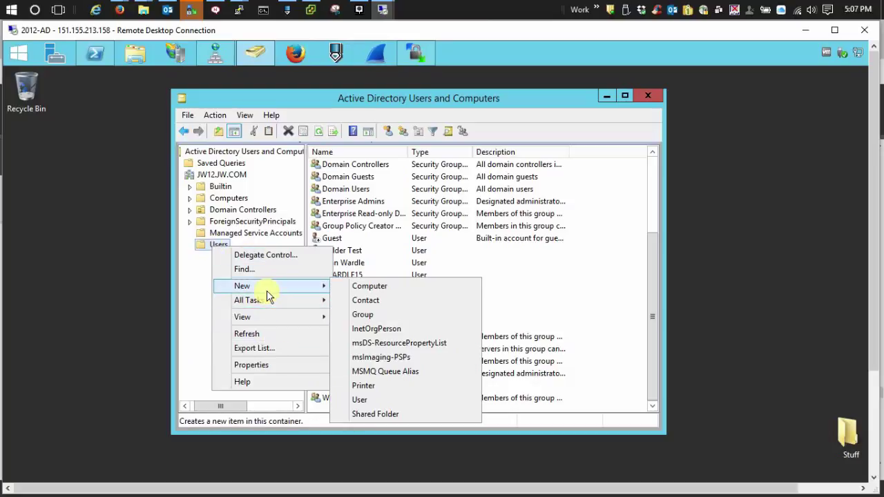
pyautogui.click(369, 400)
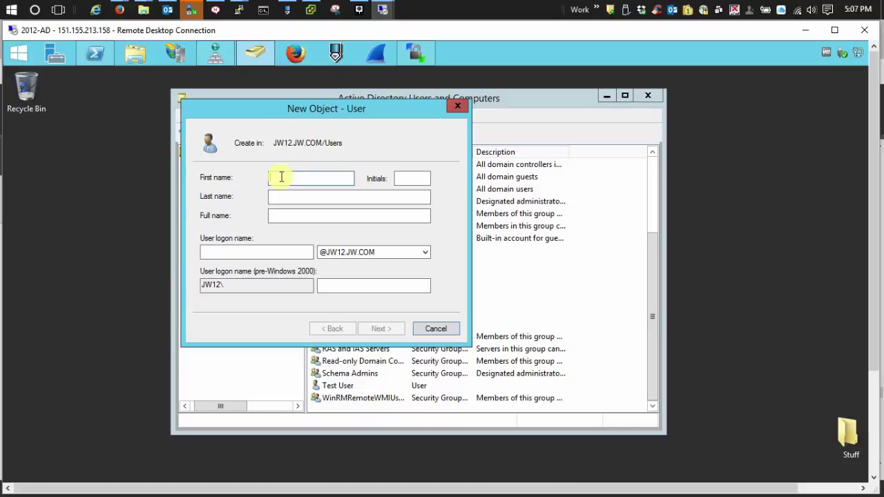
# Step: Enter first name JWARDLE10, logon name HTTP/idp.jw4.com, and pre-Windows 2000 name JWARDLE10
pyautogui.write('JWARDLE10')
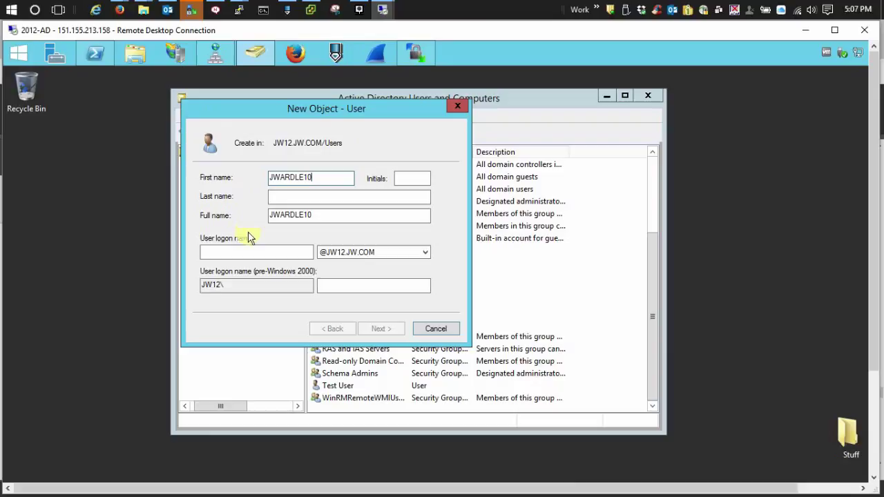
pyautogui.click(247, 255)
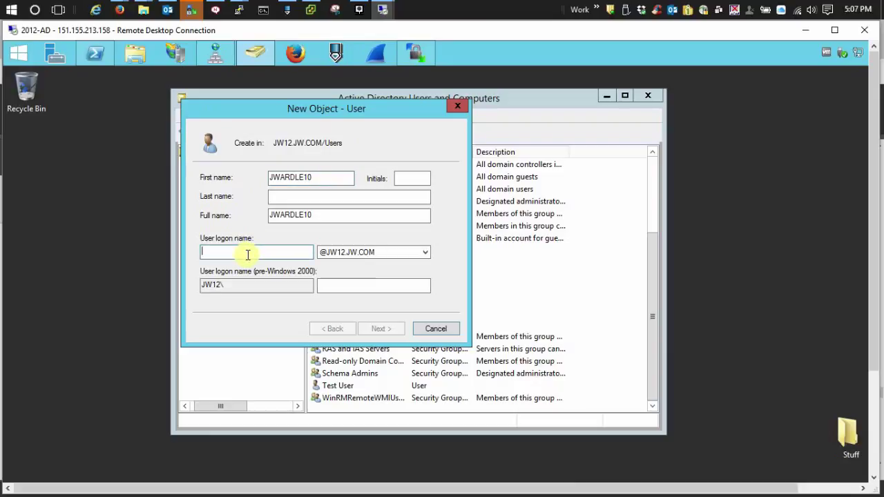
pyautogui.write('H')
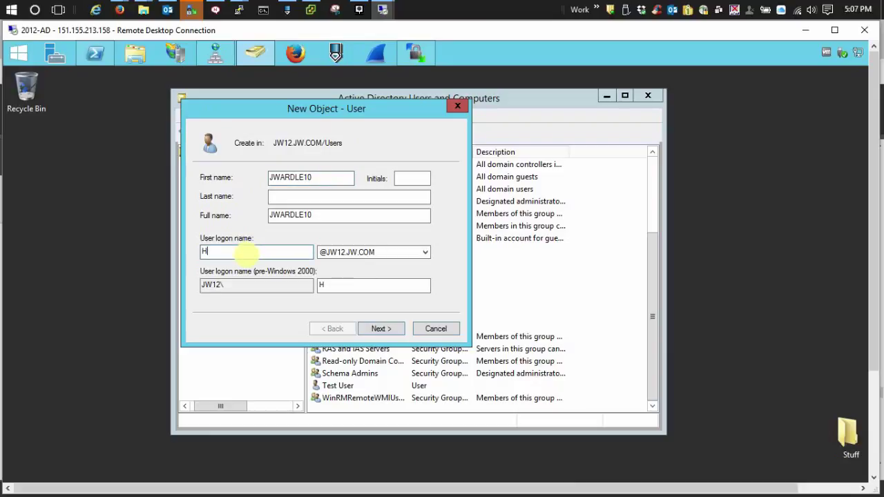
pyautogui.write('TTP/idp.jw4.com')
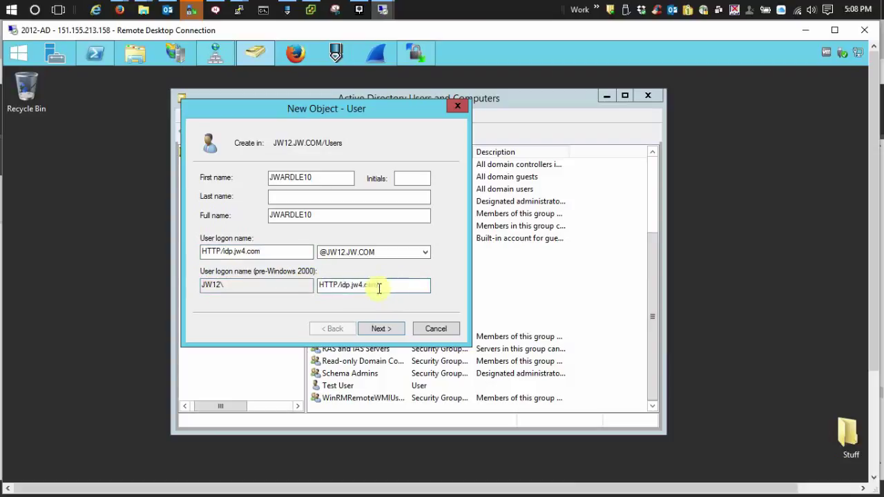
pyautogui.moveTo(377, 285); pyautogui.dragTo(321, 287)
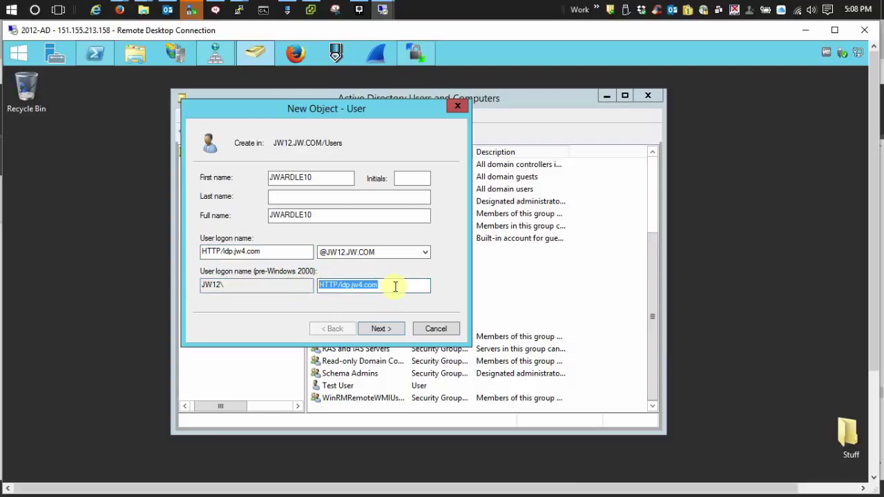
pyautogui.write('JWARDLE10')
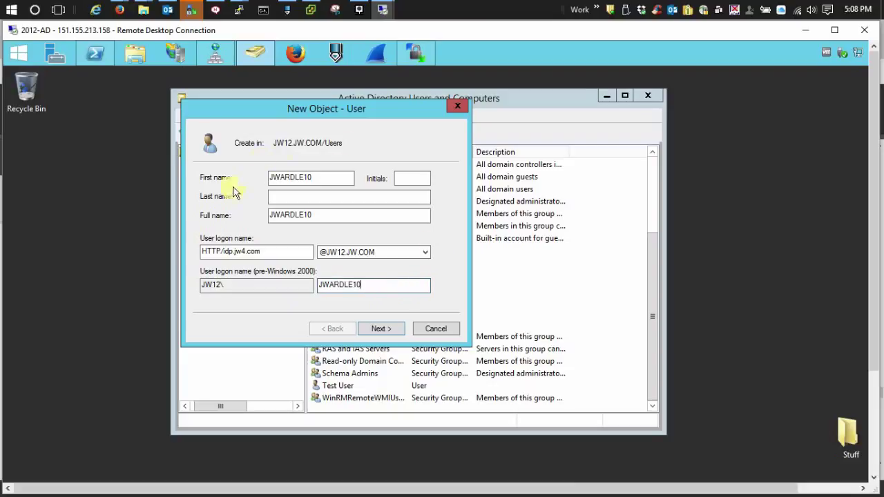
pyautogui.click(394, 330)
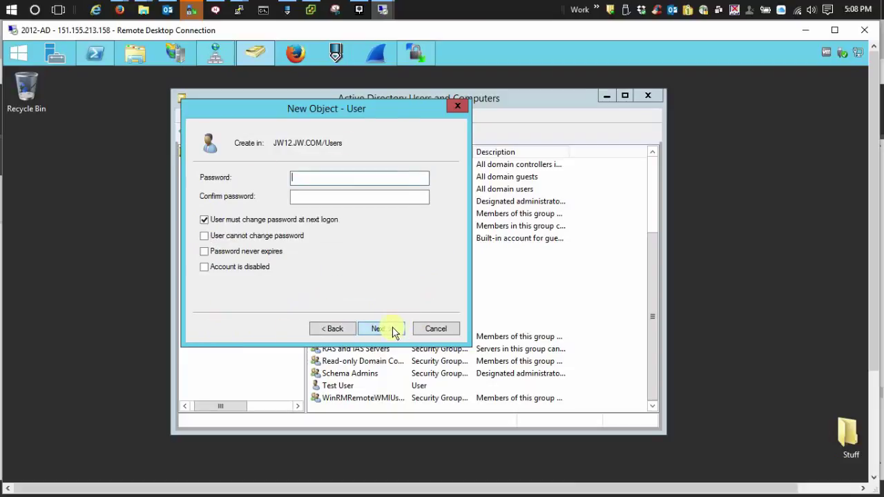
pyautogui.write('••••••••••')
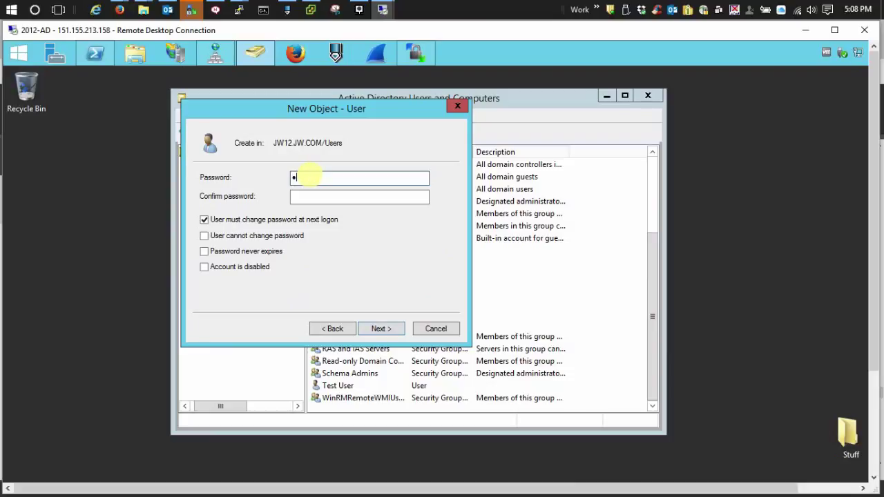
pyautogui.press('Tab')
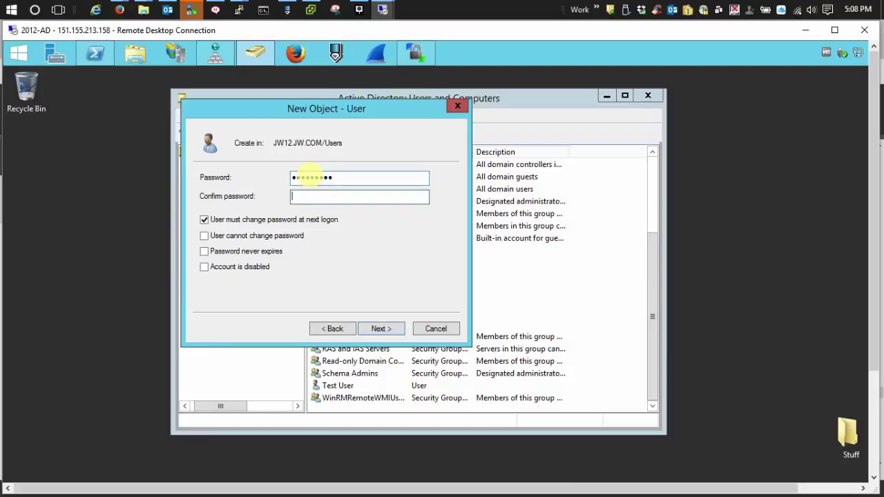
pyautogui.write('•••••••••')
pyautogui.click(204, 220)
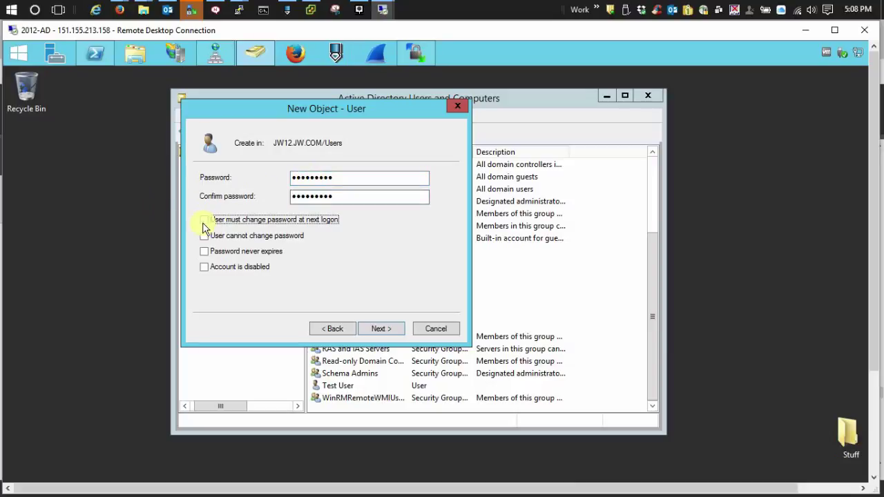
pyautogui.click(204, 251)
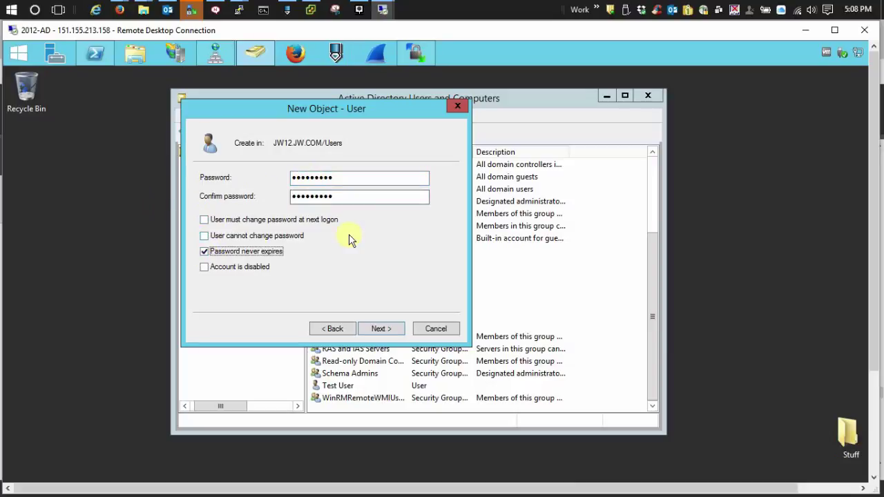
pyautogui.click(384, 330)
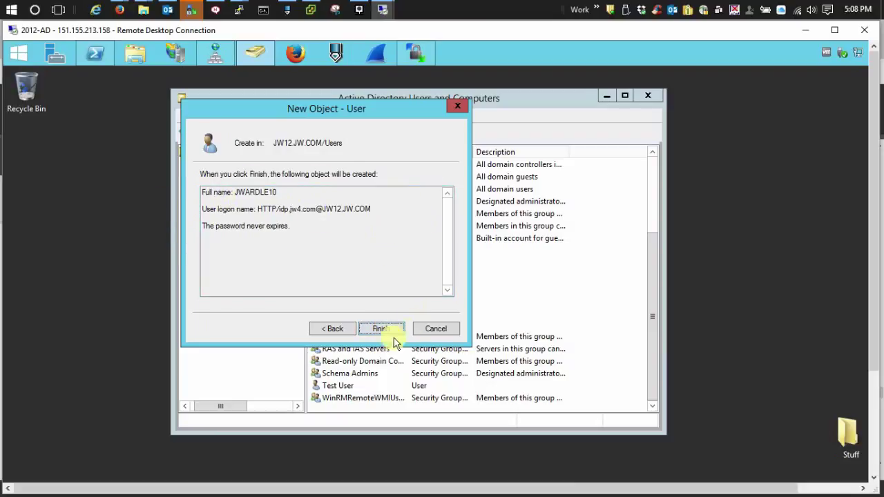
pyautogui.click(386, 330)
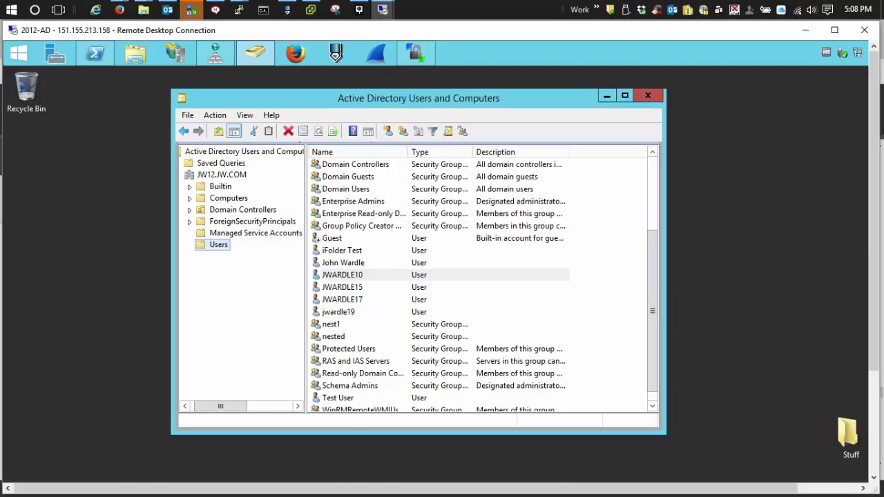
pyautogui.click(96, 53)
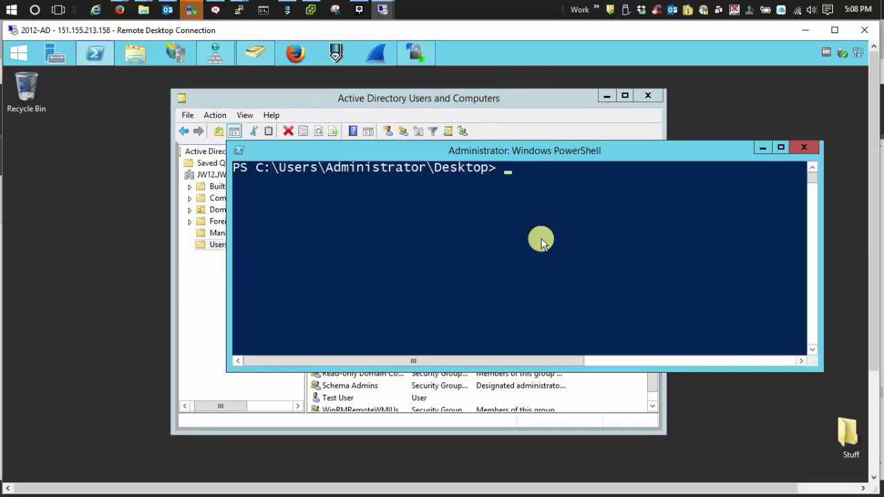
pyautogui.moveTo(566, 153); pyautogui.dragTo(473, 126)
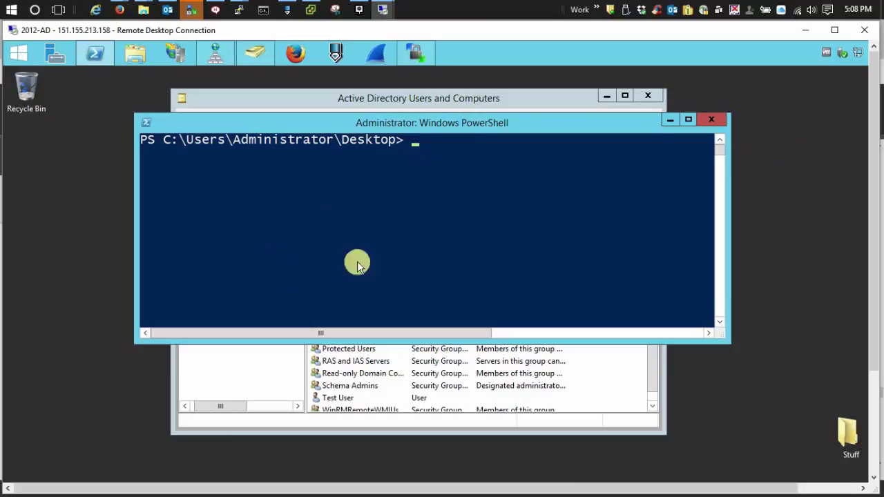
pyautogui.click(430, 141)
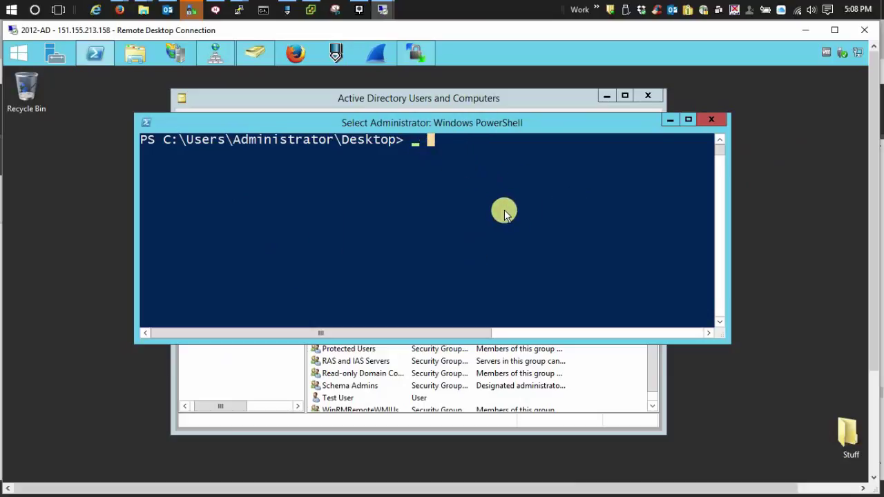
pyautogui.write('setsp')
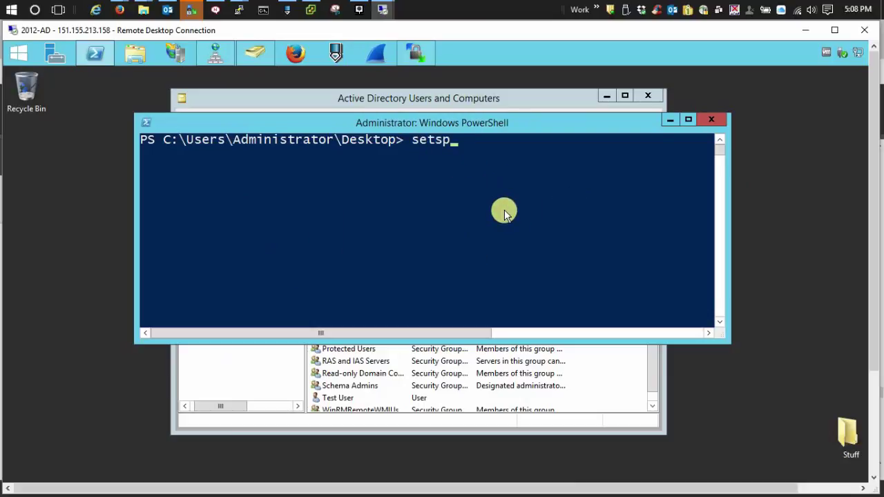
pyautogui.write('n -A HTTP/idp.jw4.com')
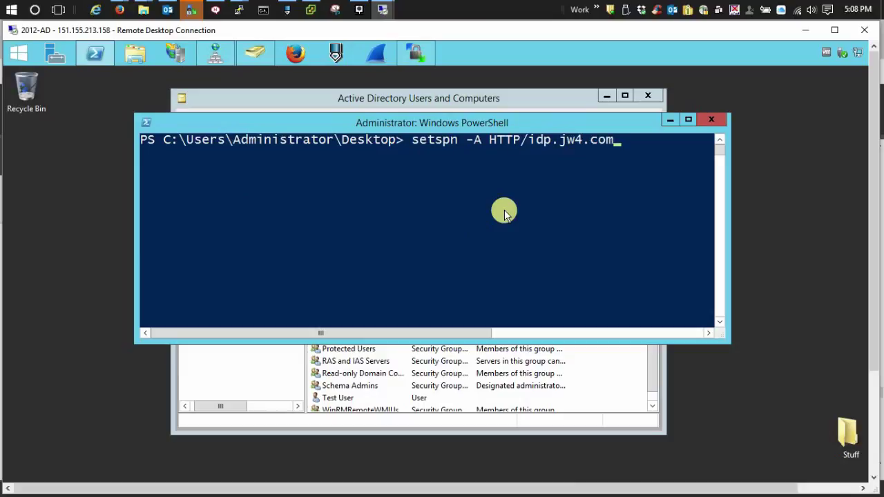
pyautogui.write('@JW12.JW.COM')
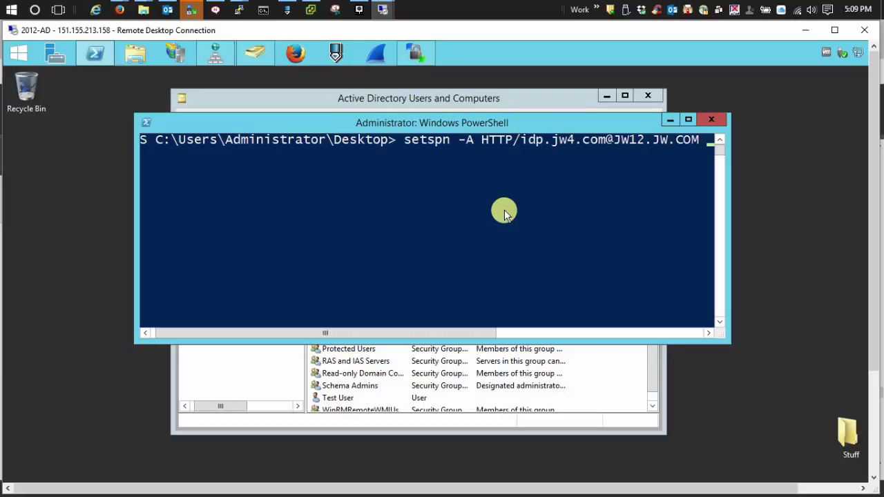
pyautogui.write('JWARDL')
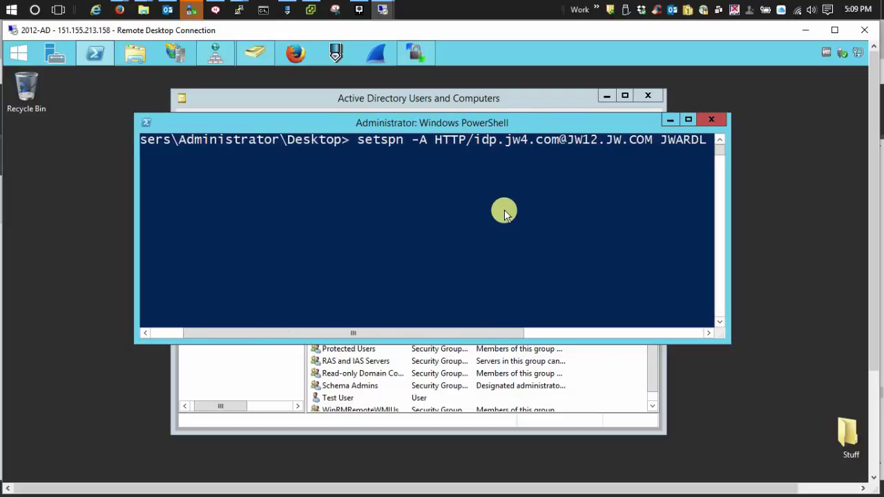
pyautogui.write('E10')
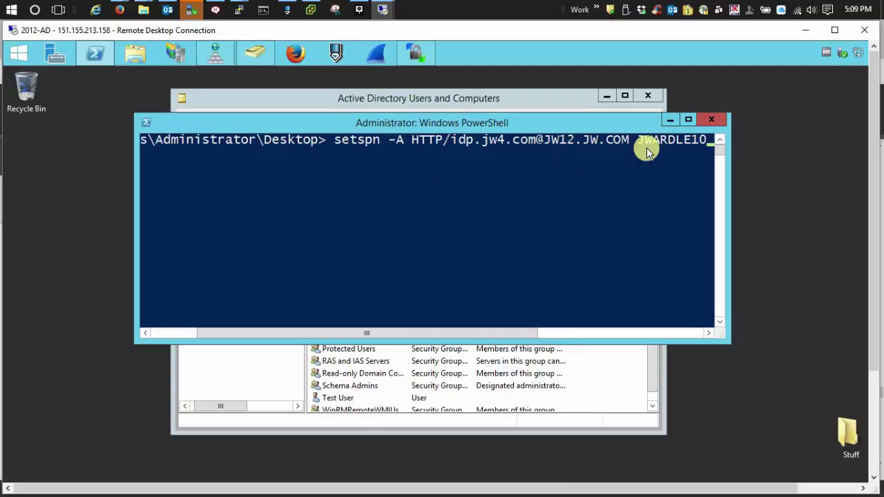
pyautogui.press('Return')
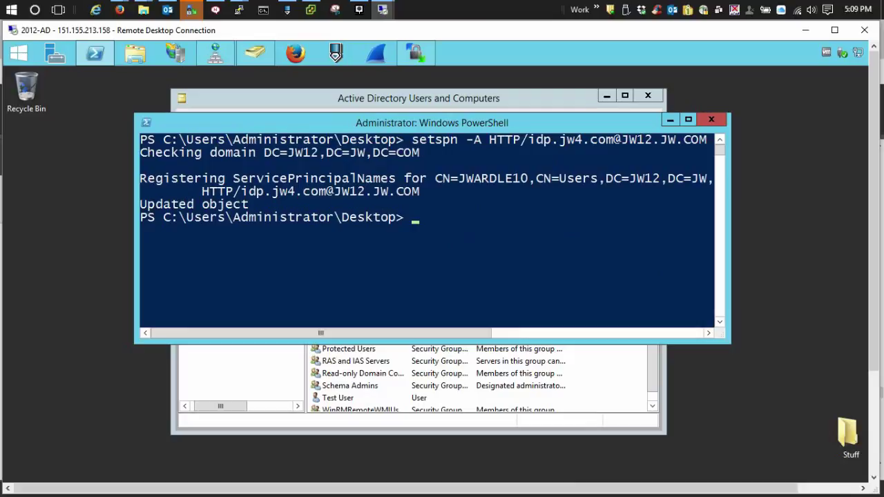
pyautogui.click(515, 230)
pyautogui.press('Up')
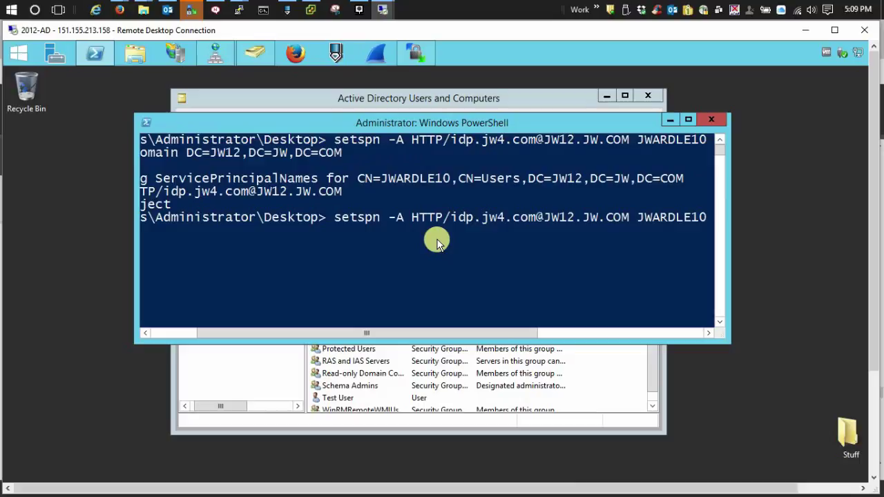
pyautogui.press('Left')
pyautogui.press('Left')
pyautogui.press('Left')
pyautogui.press('Left')
pyautogui.press('Left')
pyautogui.press('Left')
pyautogui.press('Left')
pyautogui.press('Left')
pyautogui.press('Left')
pyautogui.press('Left')
pyautogui.press('Left')
pyautogui.press('Left')
pyautogui.press('Left')
pyautogui.press('Left')
pyautogui.press('Left')
pyautogui.press('Left')
pyautogui.press('Left')
pyautogui.press('Left')
pyautogui.press('Left')
pyautogui.press('Left')
pyautogui.press('Left')
pyautogui.press('Left')
pyautogui.press('Left')
pyautogui.press('Left')
pyautogui.press('Left')
pyautogui.press('Left')
pyautogui.press('Left')
pyautogui.press('Left')
pyautogui.press('Left')
pyautogui.press('Left')
pyautogui.press('Left')
pyautogui.press('Left')
pyautogui.press('Left')
pyautogui.press('Left')
pyautogui.press('BackSpace')
pyautogui.press('BackSpace')
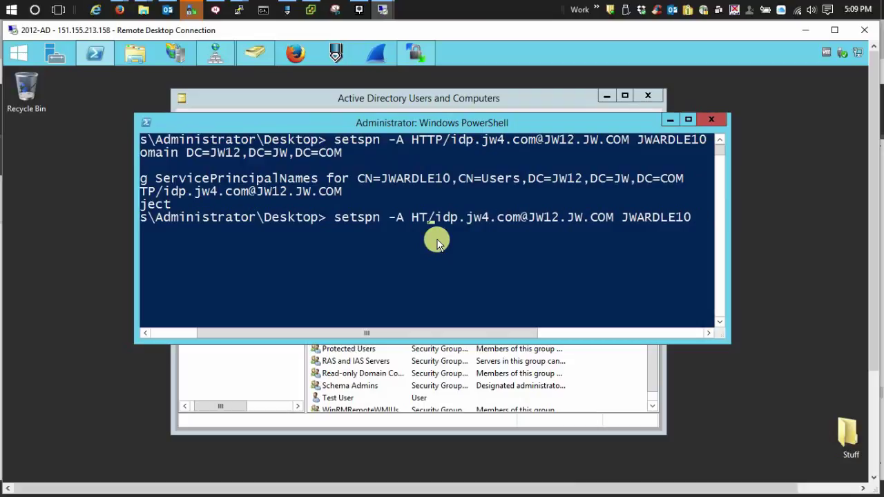
pyautogui.press('BackSpace')
pyautogui.write('OST')
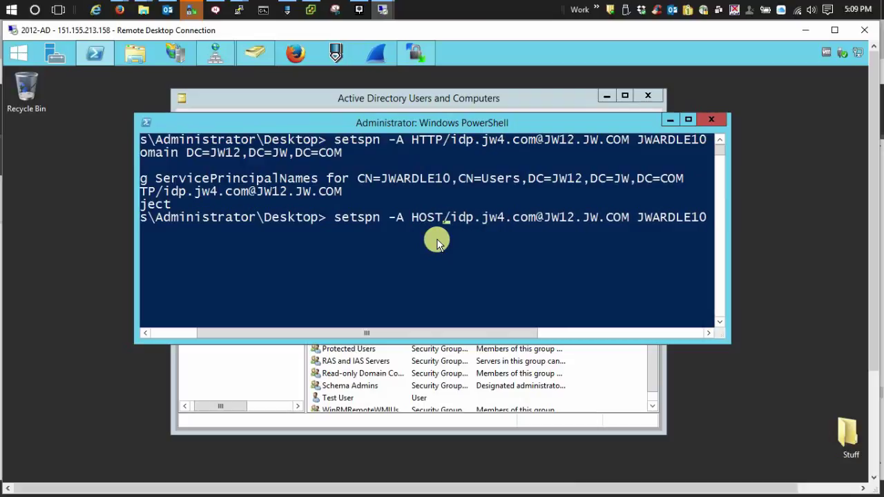
pyautogui.press('Return')
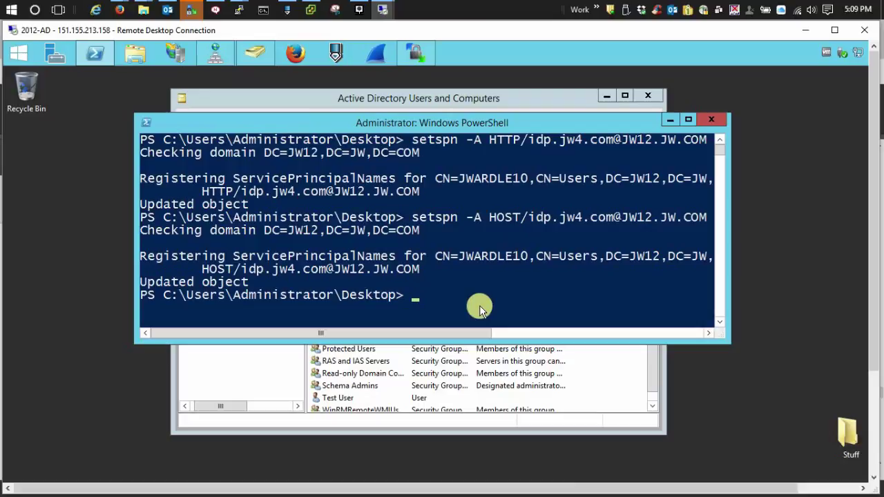
# Step: List JWARDLE10's registered SPNs with setspn -L JWARDLE10, fixing the misspelled account name
pyautogui.write('s')
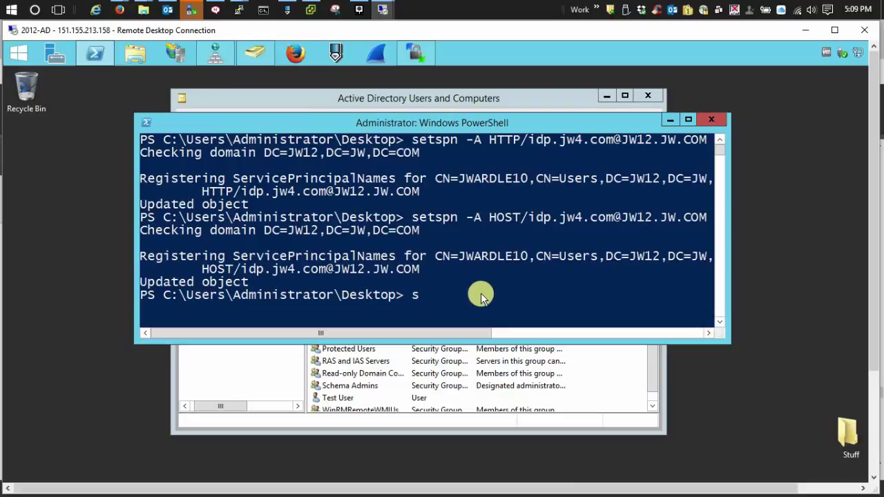
pyautogui.write('etspn -L')
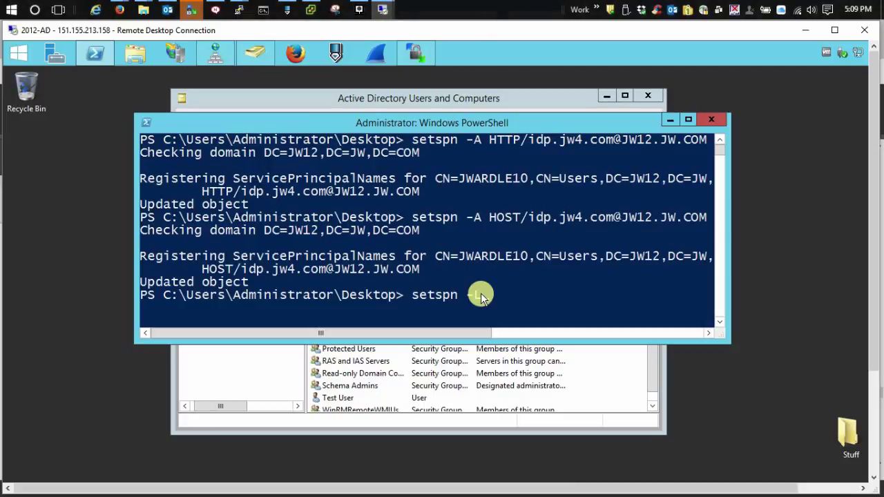
pyautogui.write(' JWRDLE10')
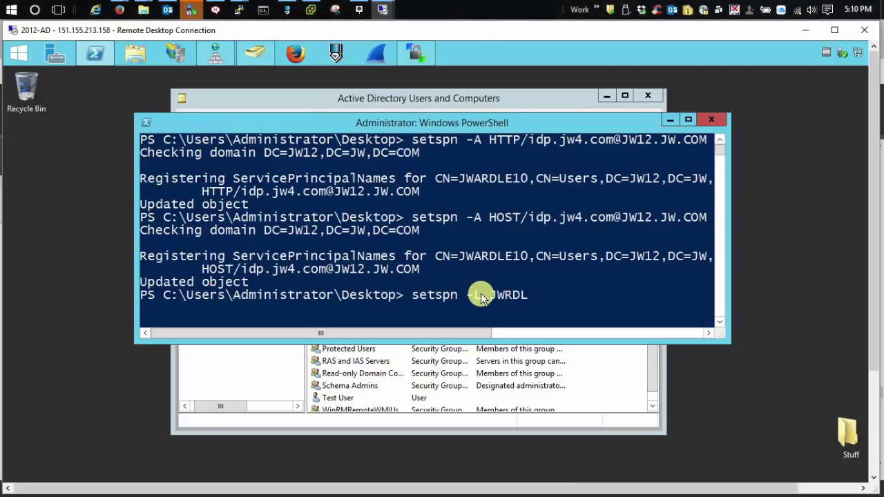
pyautogui.press('BackSpace')
pyautogui.press('BackSpace')
pyautogui.press('BackSpace')
pyautogui.press('BackSpace')
pyautogui.press('BackSpace')
pyautogui.press('BackSpace')
pyautogui.write('ARDLE10')
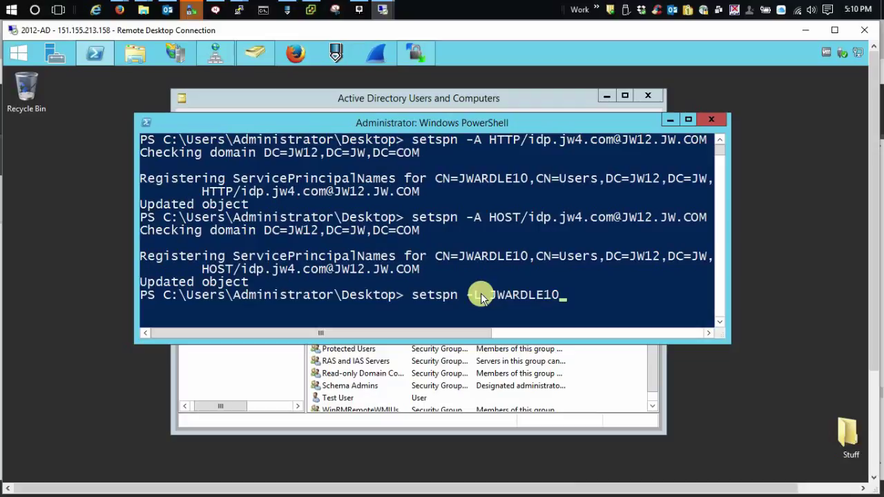
pyautogui.press('Return')
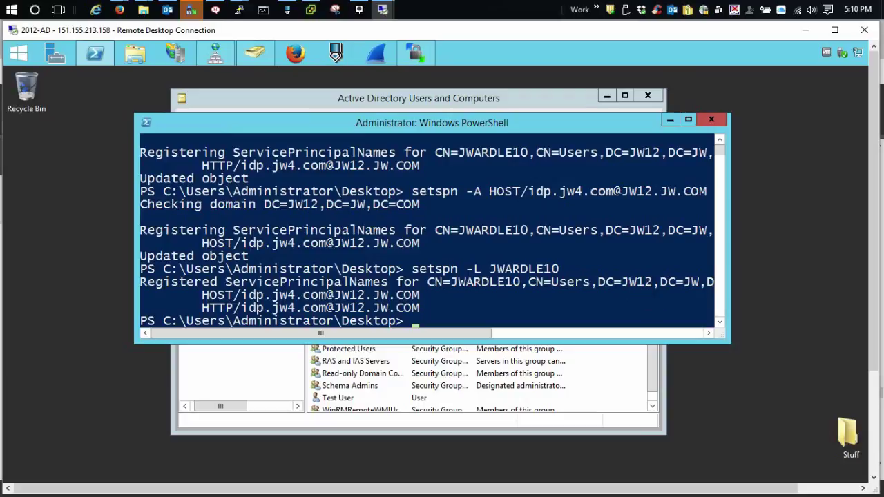
pyautogui.hotkey('alt', 'Tab')
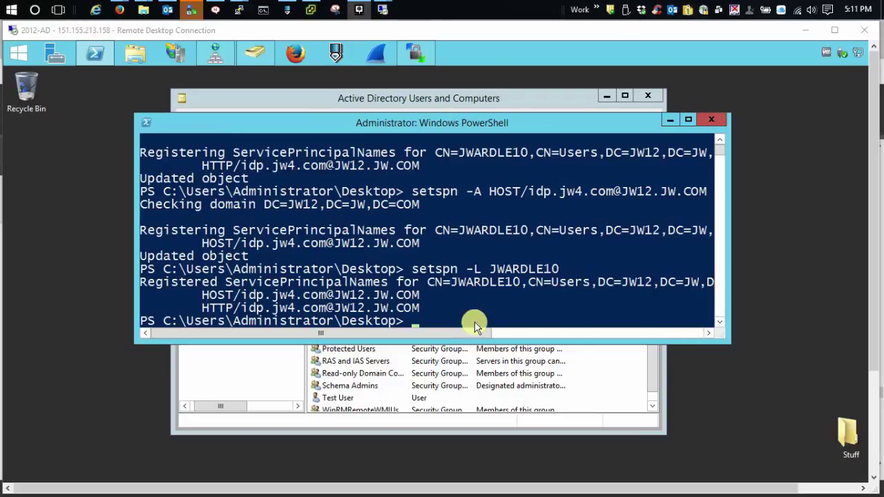
# Step: Clear the PowerShell console with the clear command
pyautogui.click(454, 314)
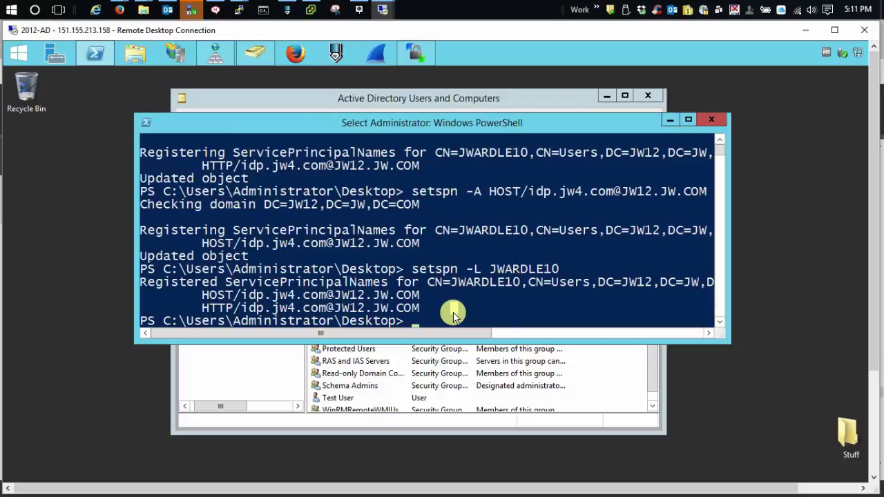
pyautogui.write('clear')
pyautogui.press('Return')
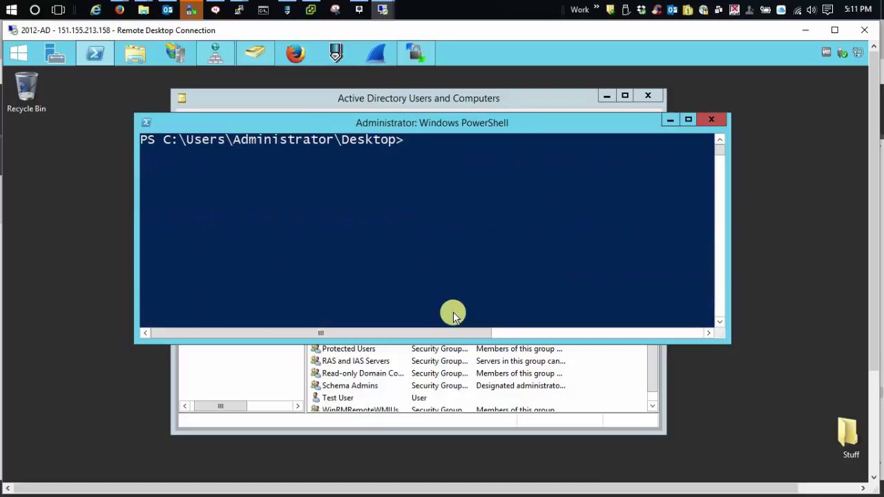
# Step: Read the guide's 'Configuring the Keytab File' ktpass example in Firefox, then return to 2012-AD
pyautogui.moveTo(119, 9)
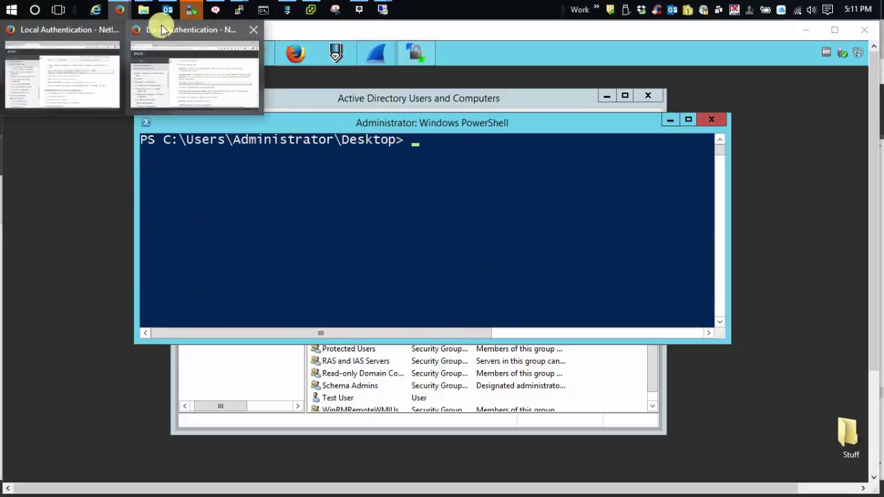
pyautogui.click(191, 44)
pyautogui.scroll(-8, 606, 314)
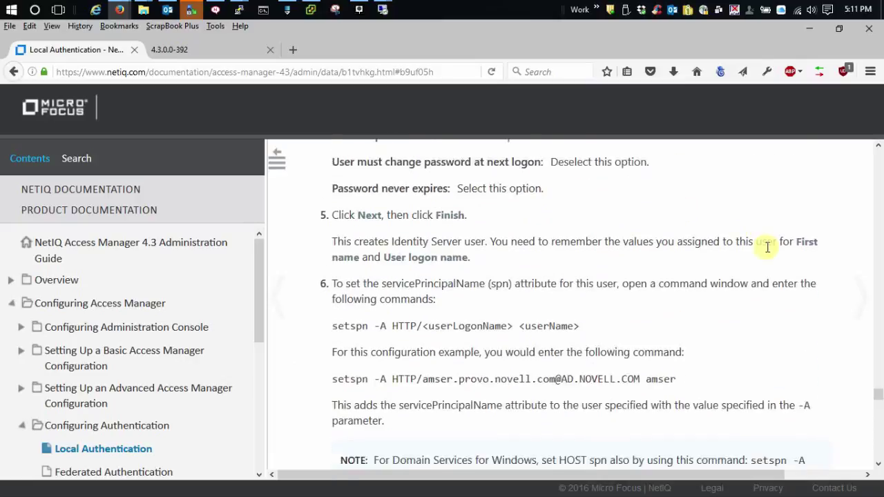
pyautogui.scroll(-6, 765, 246)
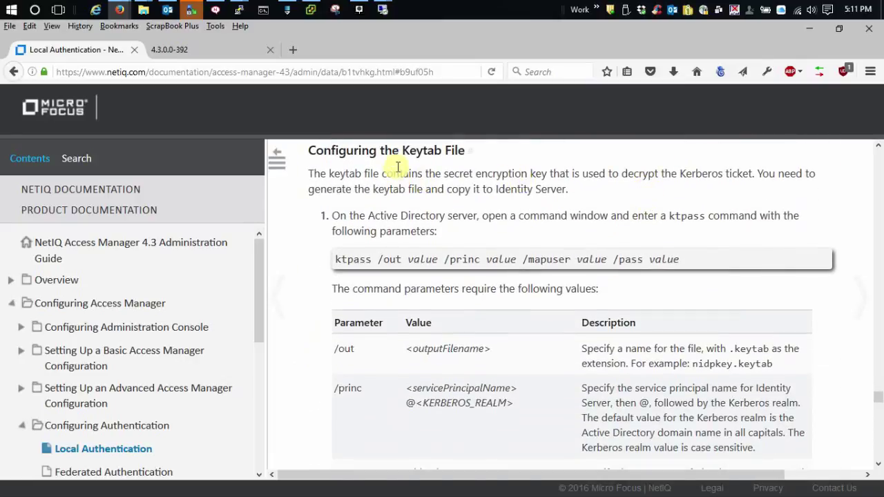
pyautogui.scroll(-3, 644, 204)
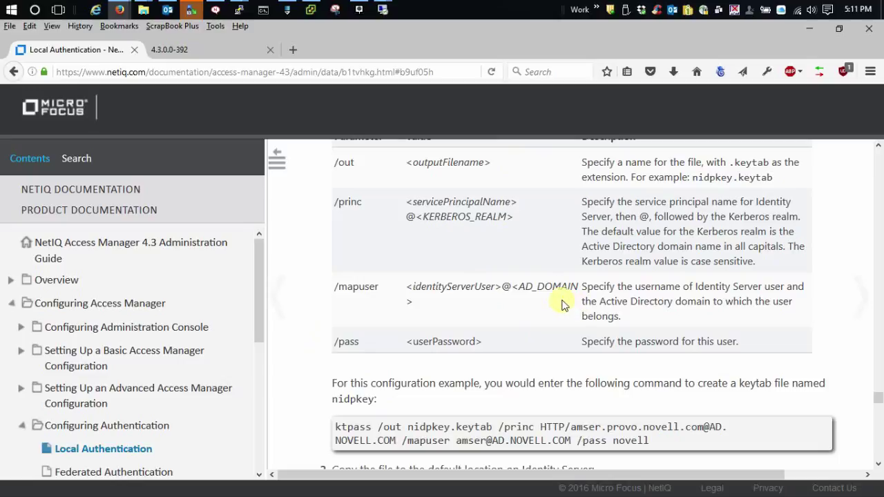
pyautogui.scroll(-3, 750, 262)
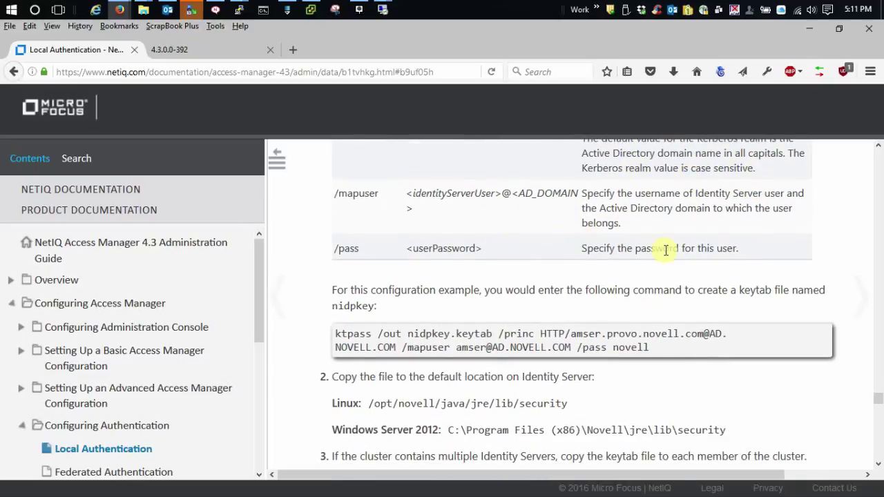
pyautogui.scroll(-3, 601, 246)
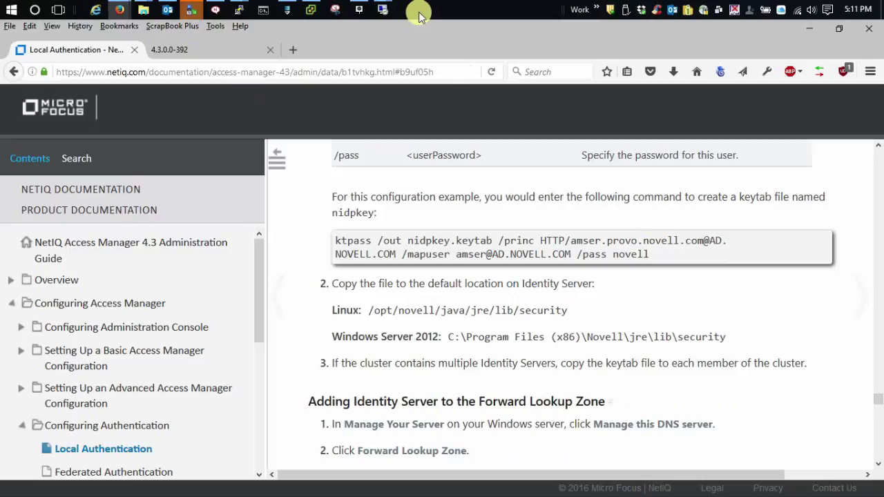
pyautogui.moveTo(382, 9)
pyautogui.click(452, 73)
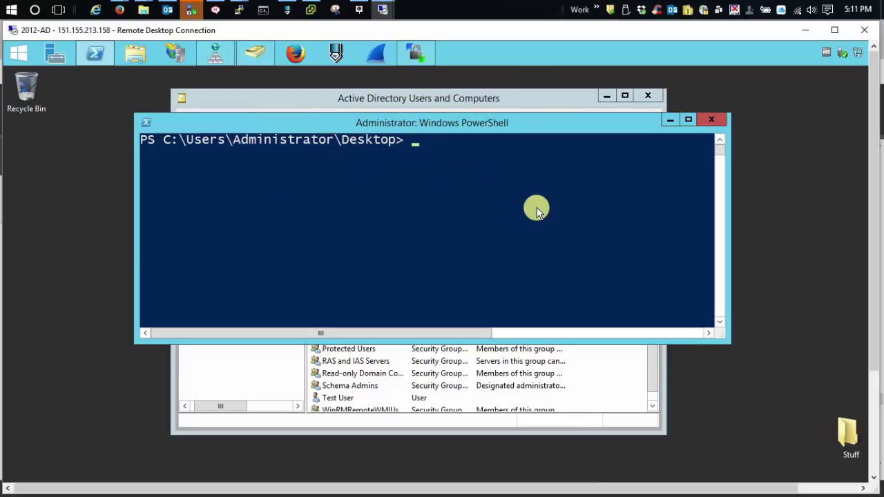
pyautogui.write('ktpass /out ')
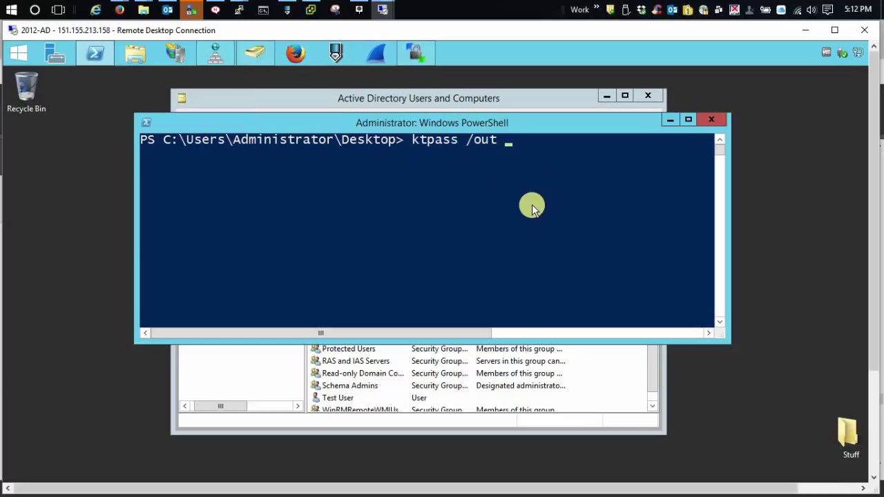
pyautogui.write('nidpkey.k')
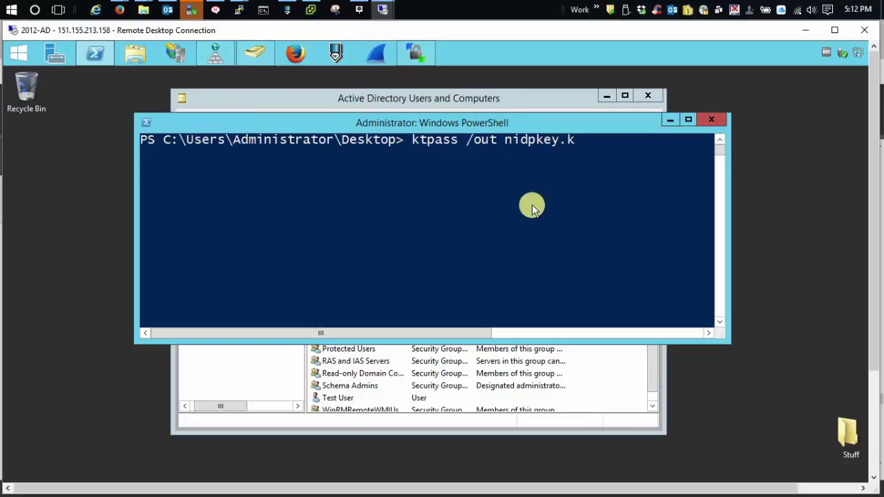
pyautogui.write('eytab /pr')
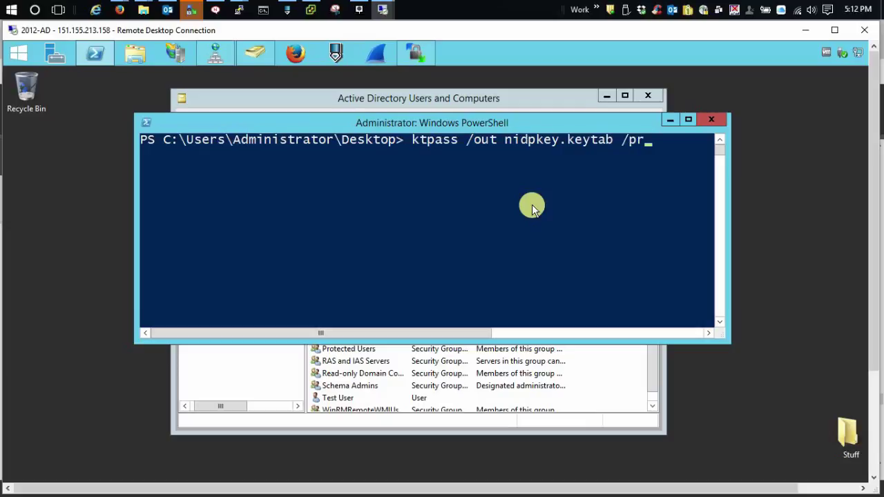
pyautogui.write('inc HTTP/')
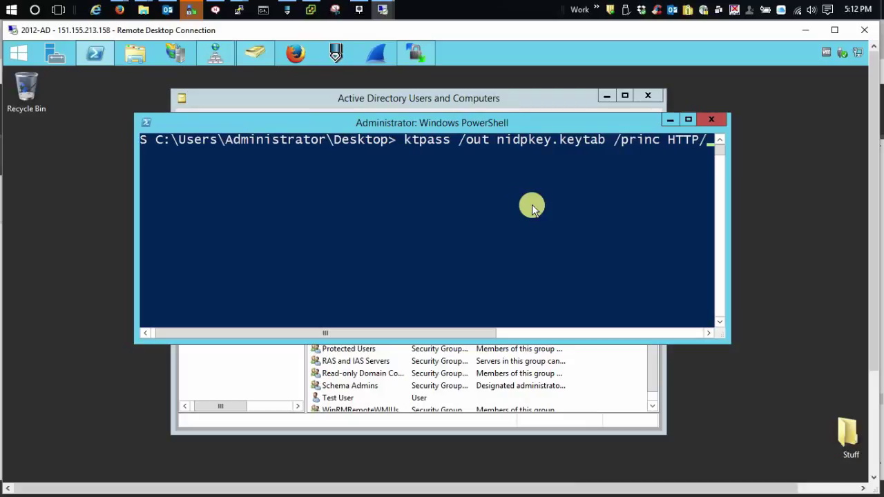
pyautogui.write('idp.j')
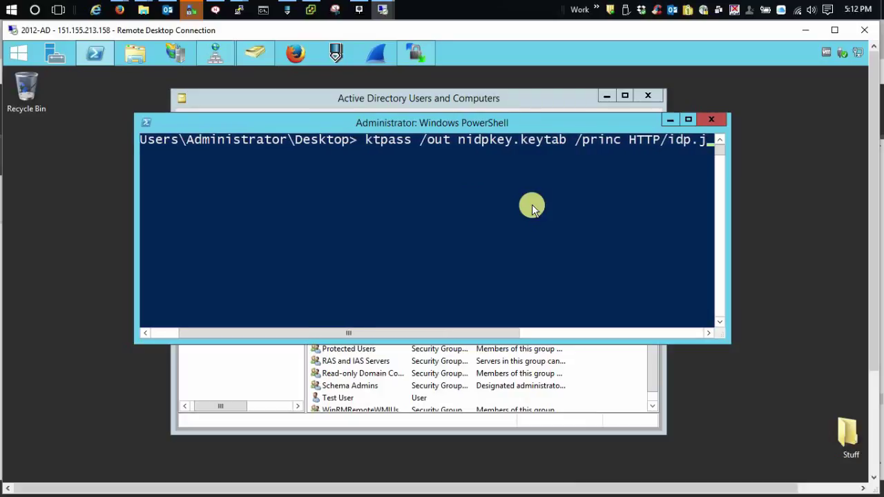
pyautogui.write('w4.com')
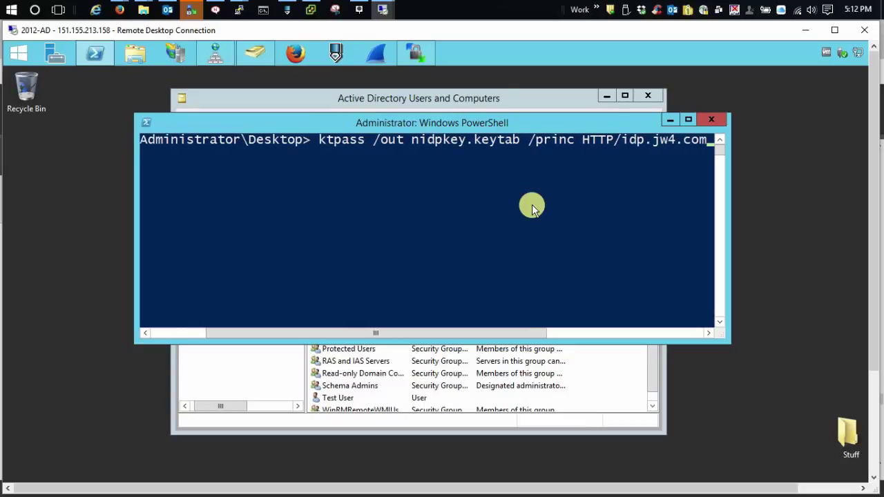
pyautogui.write('@')
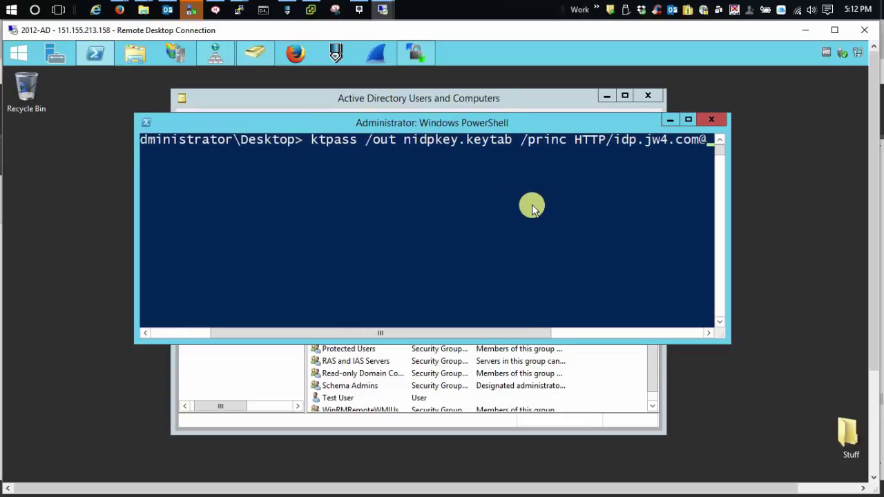
pyautogui.write('JW12.J')
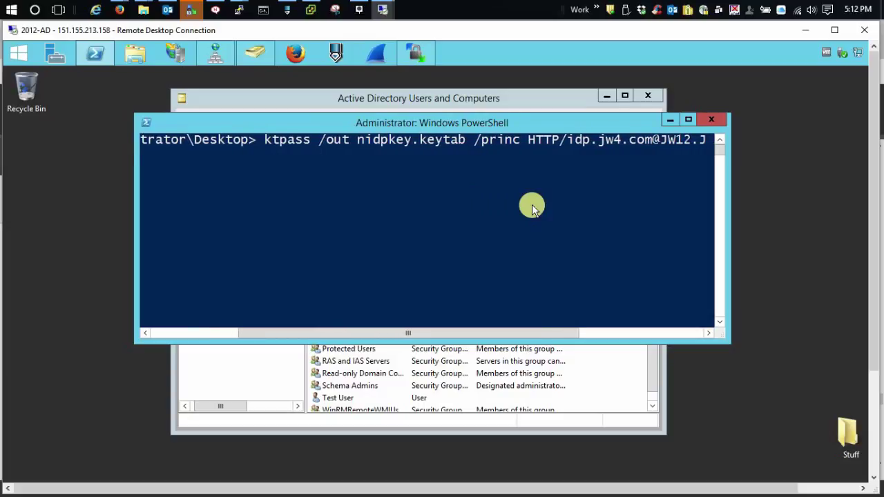
pyautogui.write('W.COM')
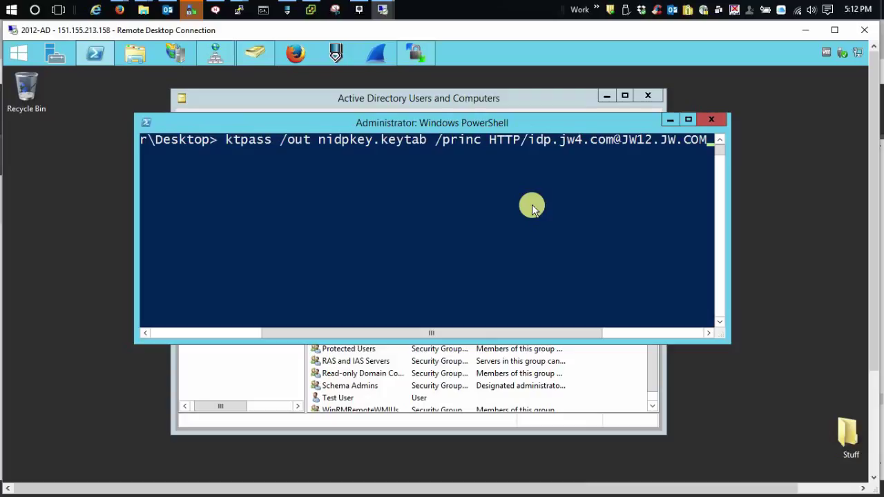
pyautogui.write(' /ma')
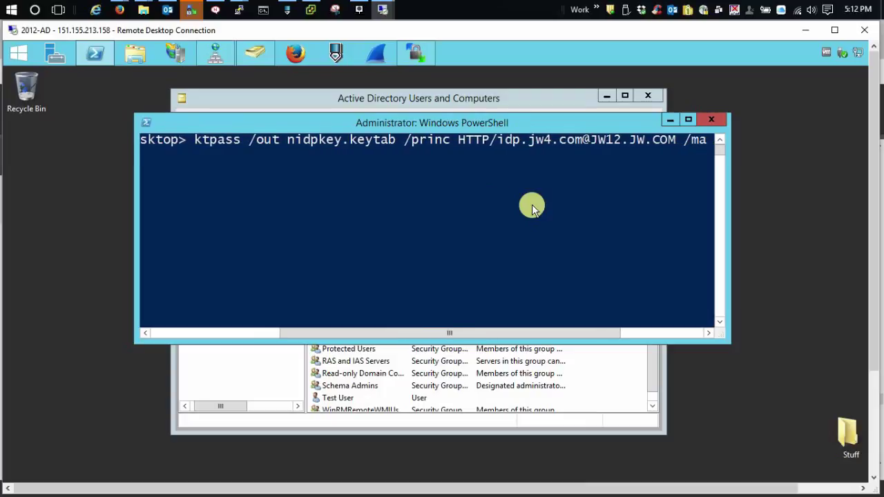
pyautogui.write('puser ')
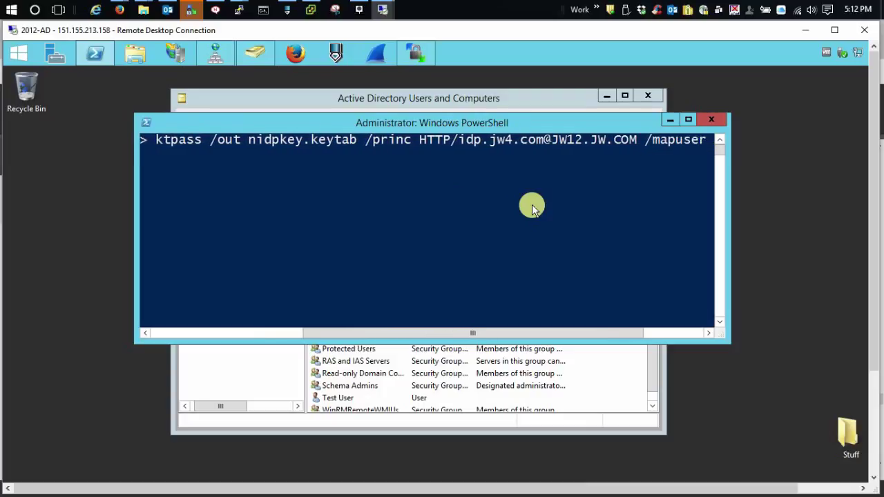
pyautogui.write('JWARDLE10')
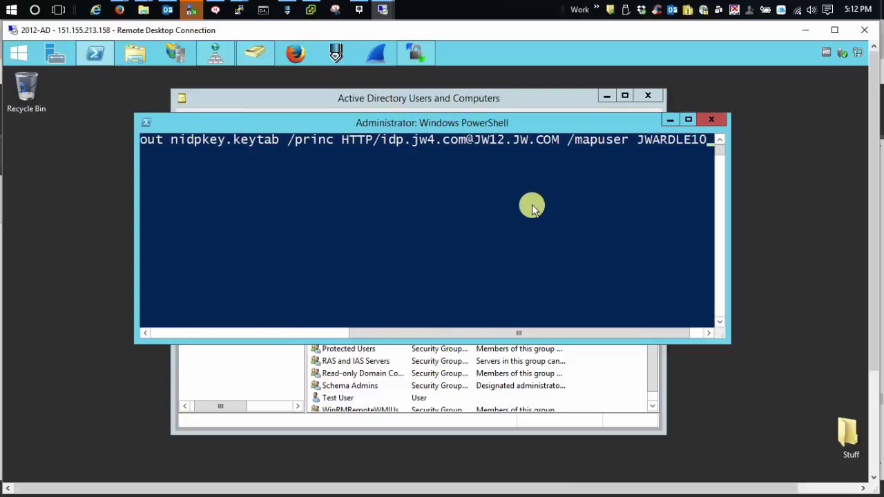
pyautogui.write('@JW12')
pyautogui.write('.')
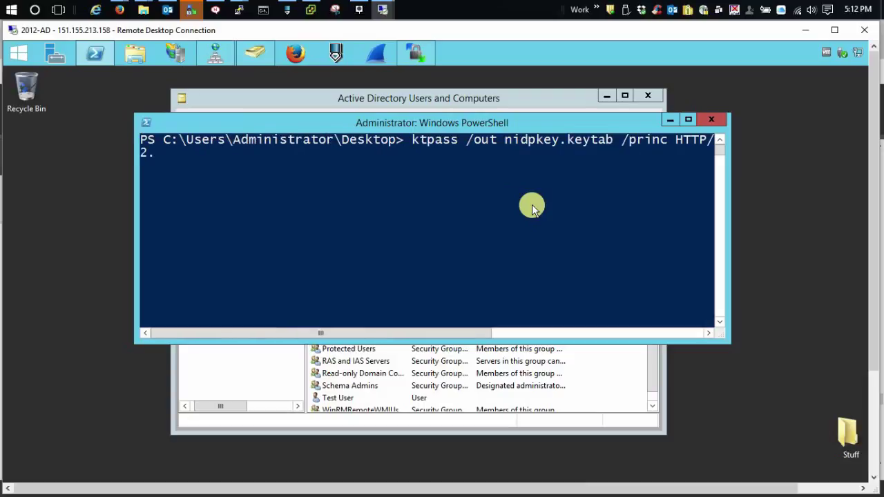
pyautogui.write('JW.C')
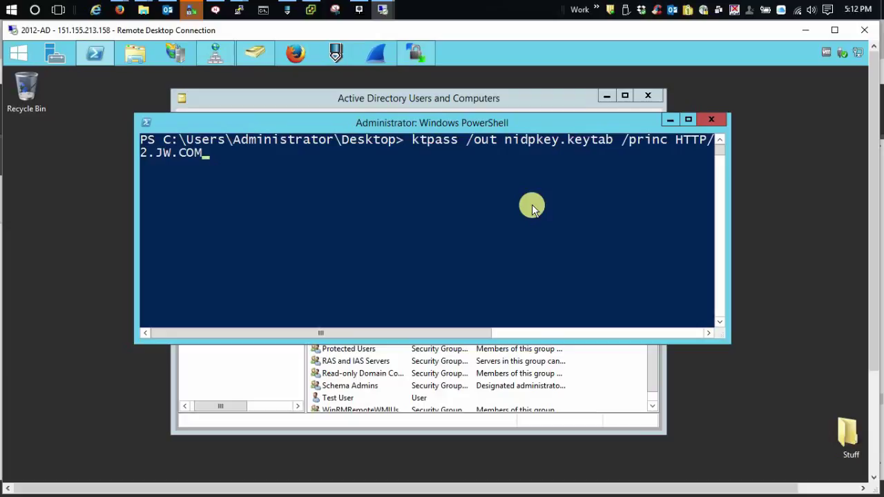
pyautogui.write('OM')
pyautogui.write(' pass')
pyautogui.press('BackSpace')
pyautogui.press('BackSpace')
pyautogui.press('BackSpace')
pyautogui.press('BackSpace')
pyautogui.write('/pass Password1')
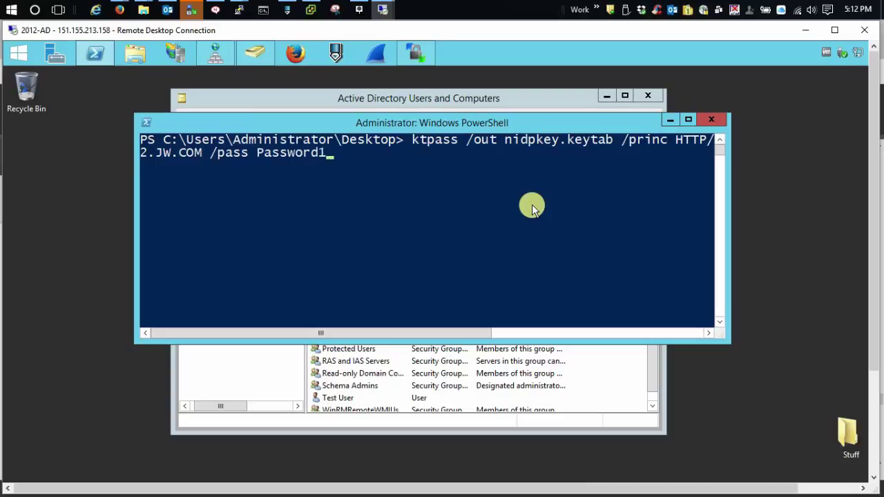
pyautogui.press('Return')
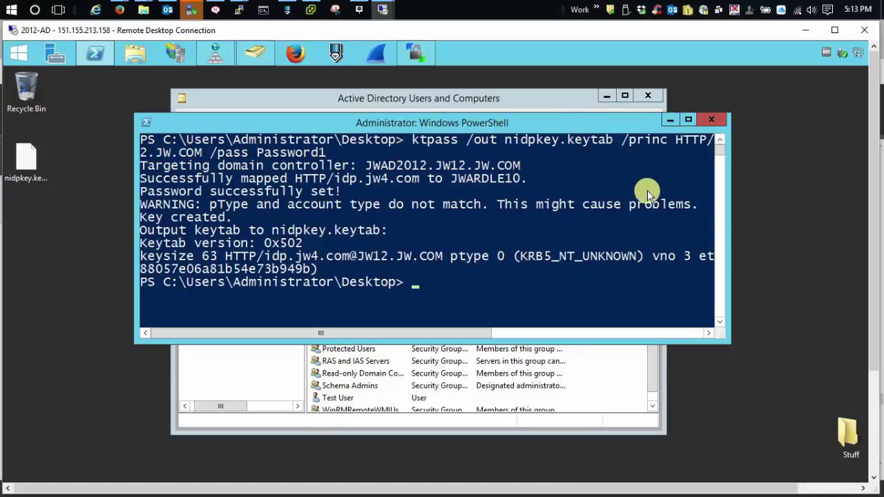
# Step: Copy nidpkey.keytab from the desktop into /opt/novell/jdk1.8.0_92/jre/lib/security on the IDP using WinSCP
pyautogui.click(419, 55)
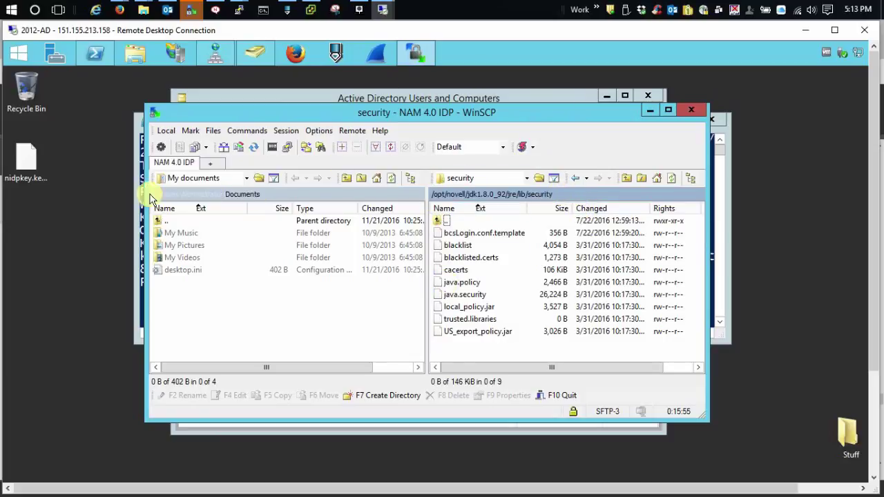
pyautogui.moveTo(28, 163); pyautogui.dragTo(497, 351)
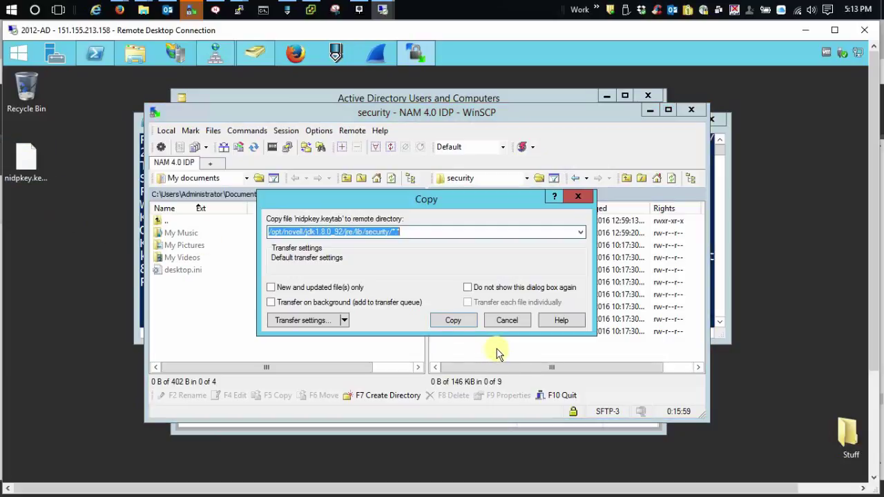
pyautogui.click(450, 322)
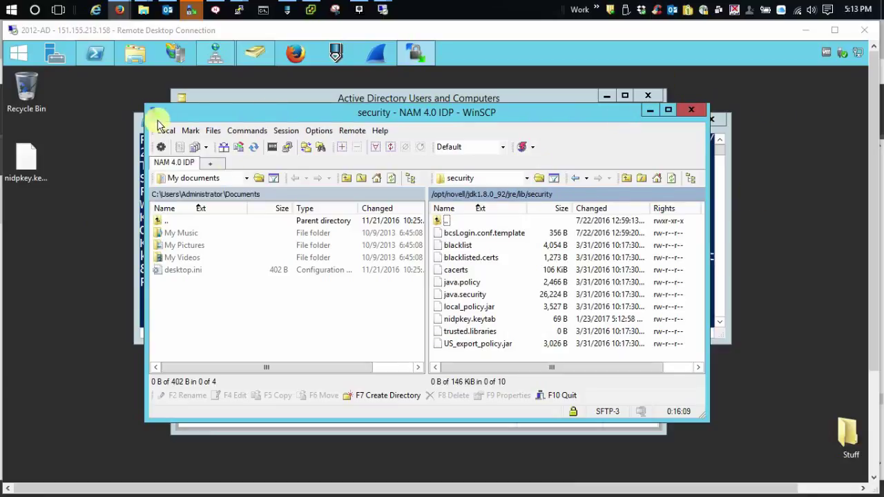
# Step: In DNS Manager, open the JW12.JW.COM forward lookup zone and check the host (A) record at 151.155.213.156
pyautogui.click(217, 54)
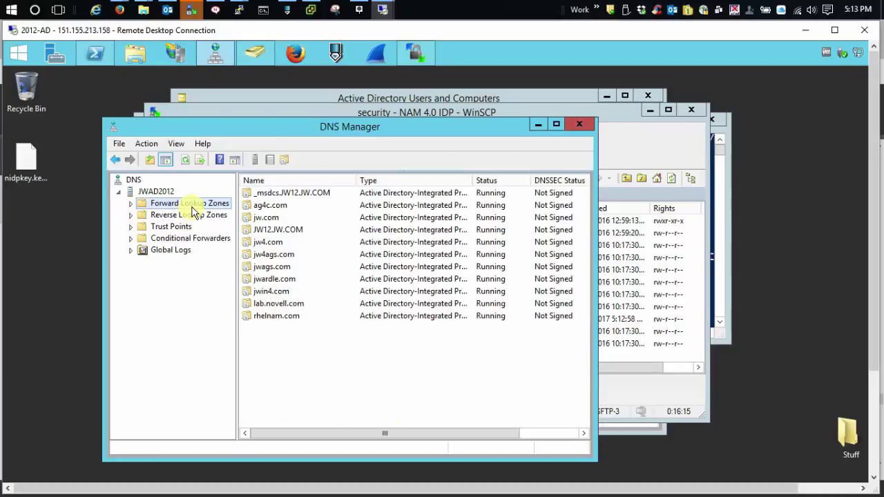
pyautogui.click(130, 206)
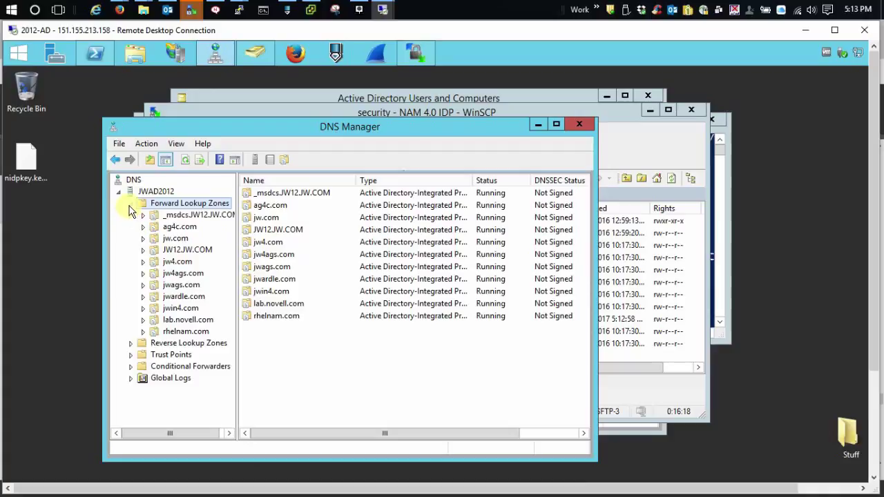
pyautogui.click(181, 251)
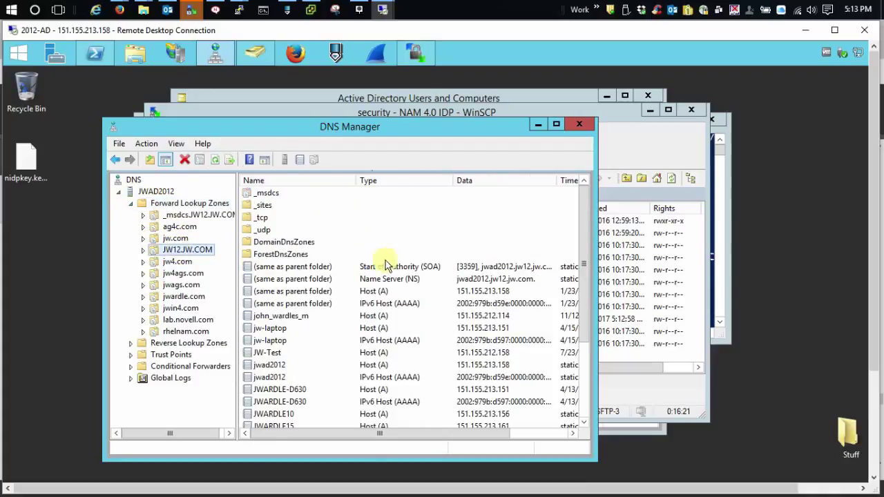
pyautogui.click(281, 414)
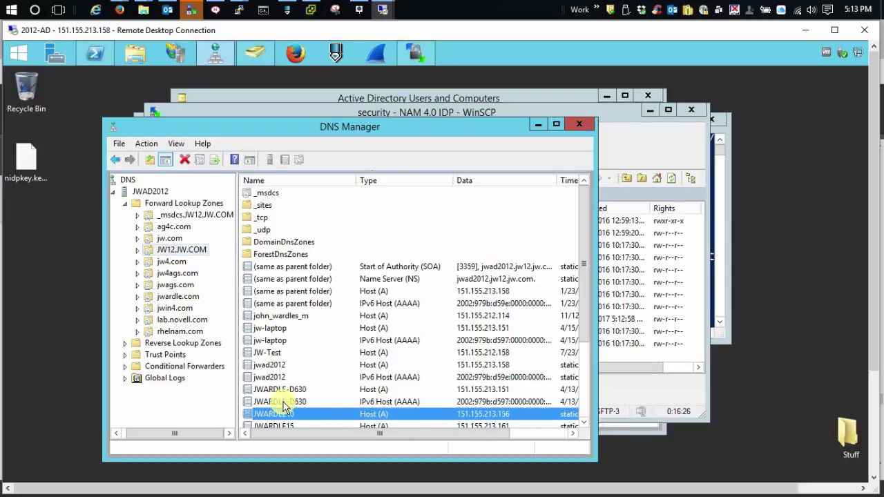